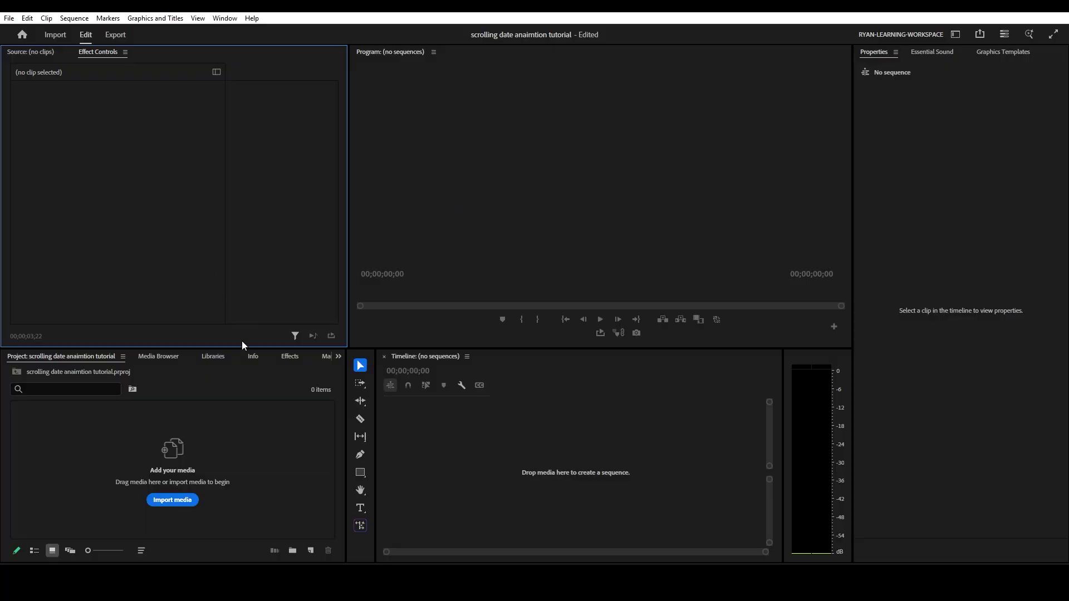
Create a new 1920 × 1080 sequence at 29.97 frames per second.
{"action": "left_click", "coordinate": [311, 551]}
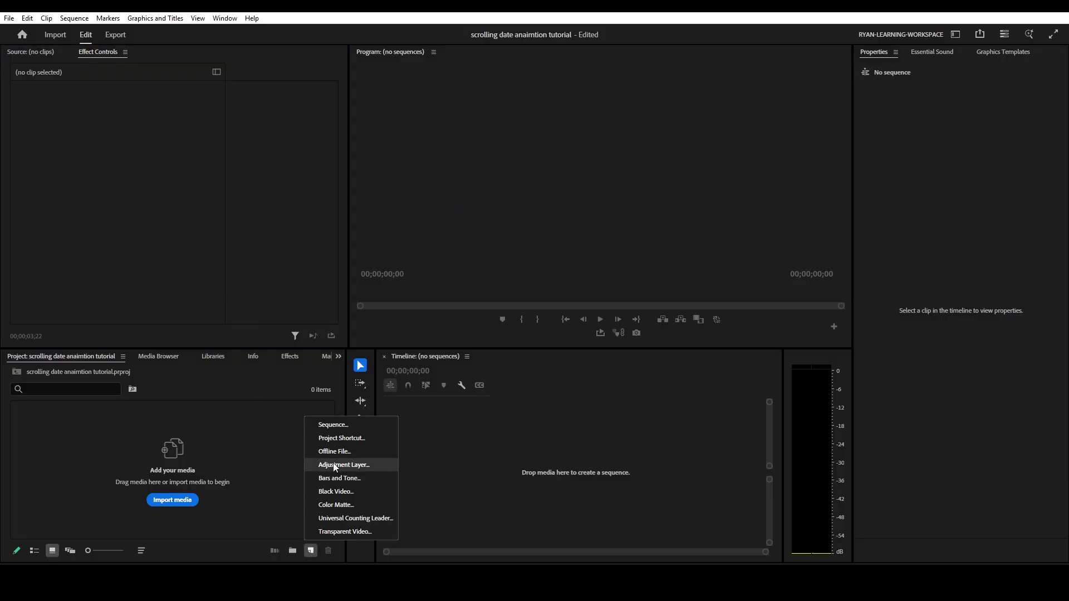
{"action": "left_click", "coordinate": [336, 426]}
{"action": "left_click", "coordinate": [417, 94]}
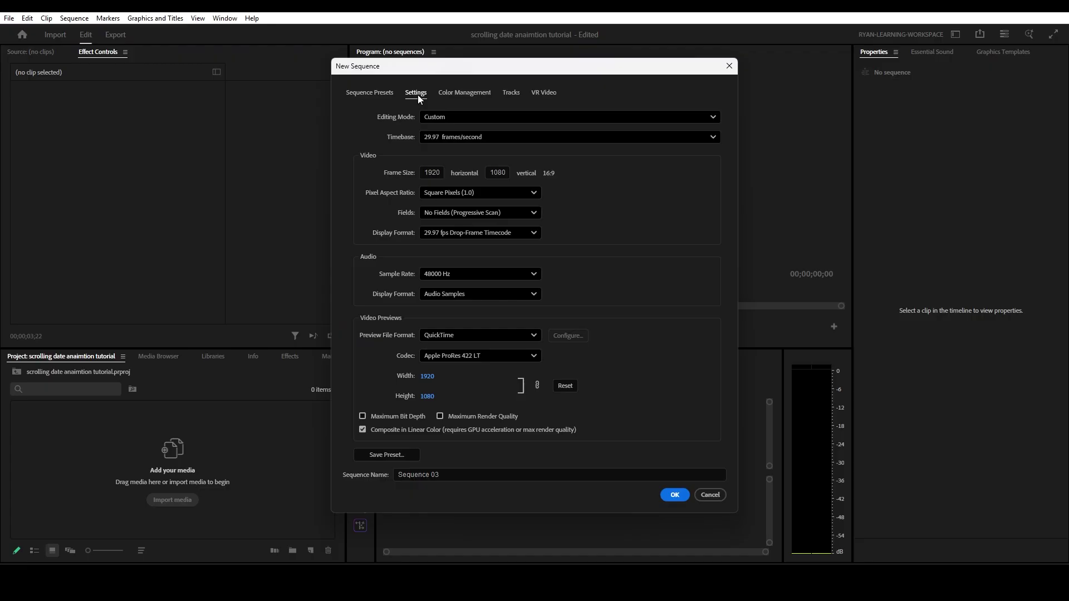
{"action": "left_click", "coordinate": [674, 495]}
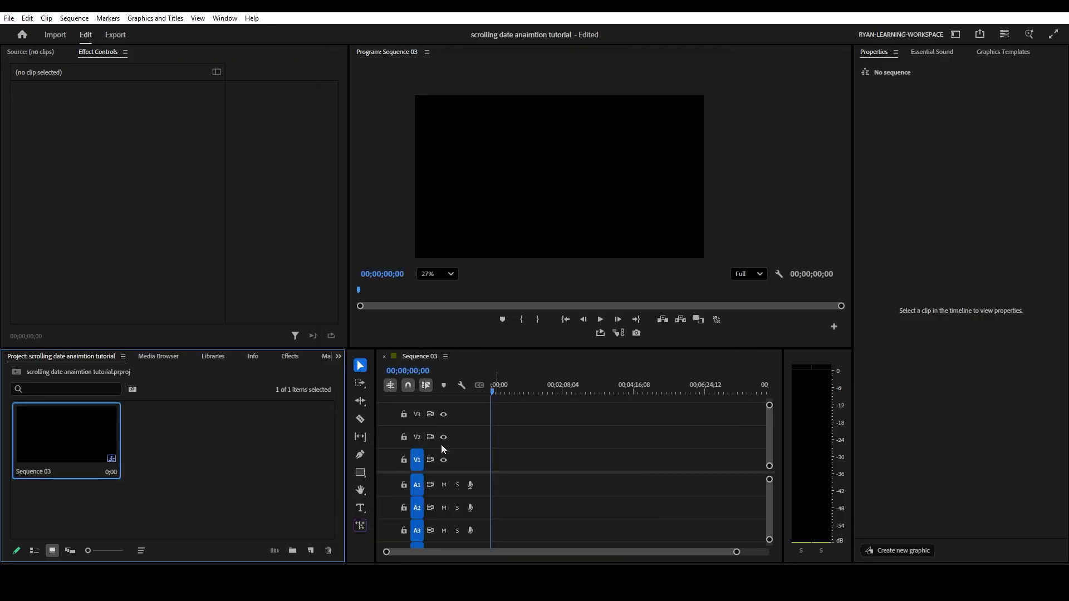
Add a text layer to the frame listing the years 2020 to 2031, one per line.
{"action": "left_click", "coordinate": [359, 508]}
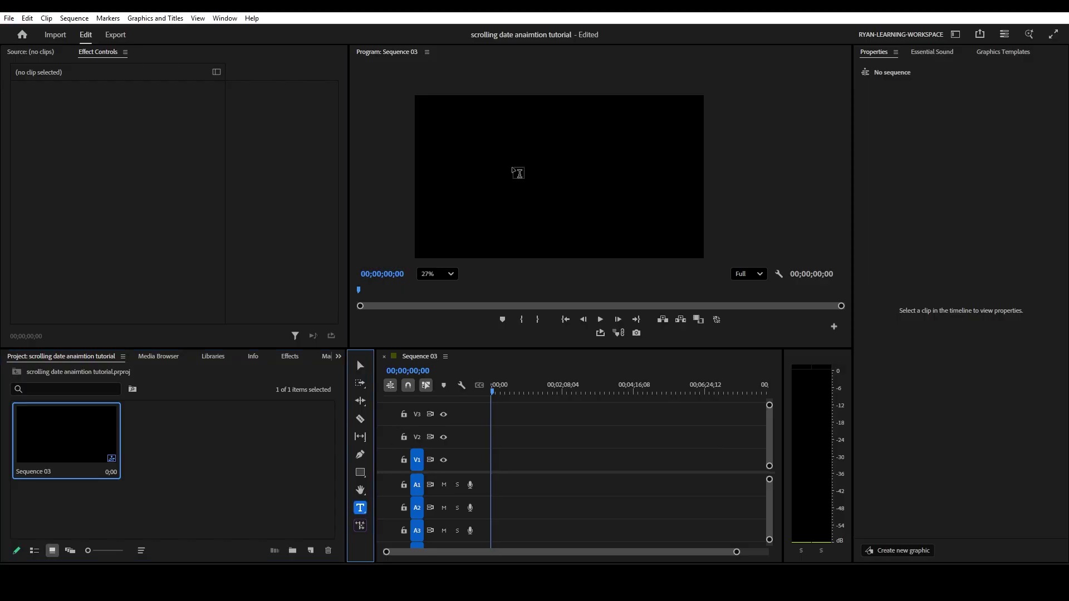
{"action": "left_click", "coordinate": [514, 167]}
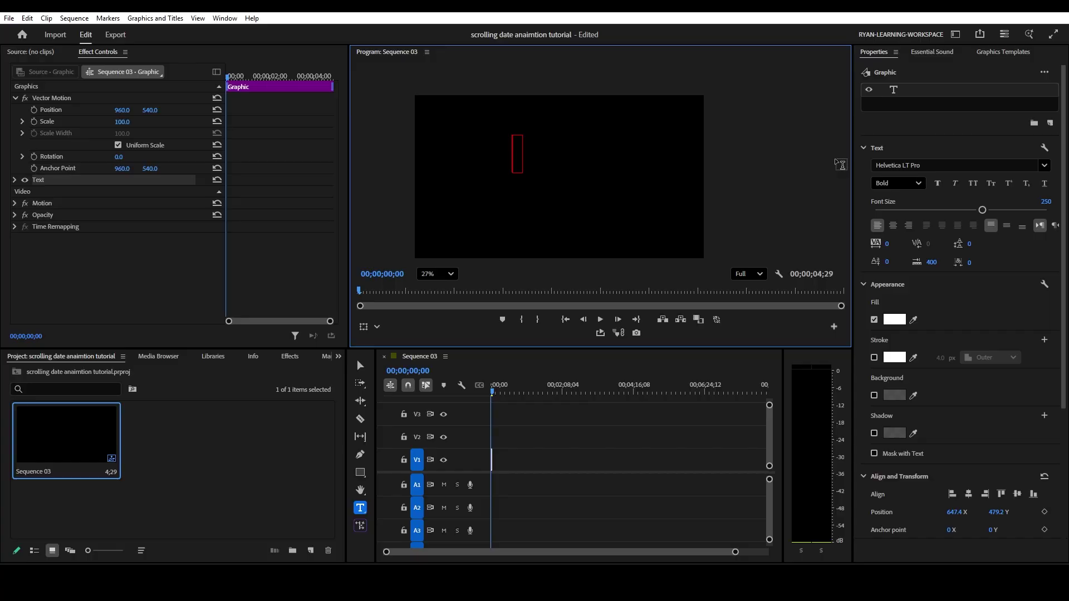
{"action": "type", "text": "2020"}
{"action": "key", "text": "Return"}
{"action": "type", "text": "2021"}
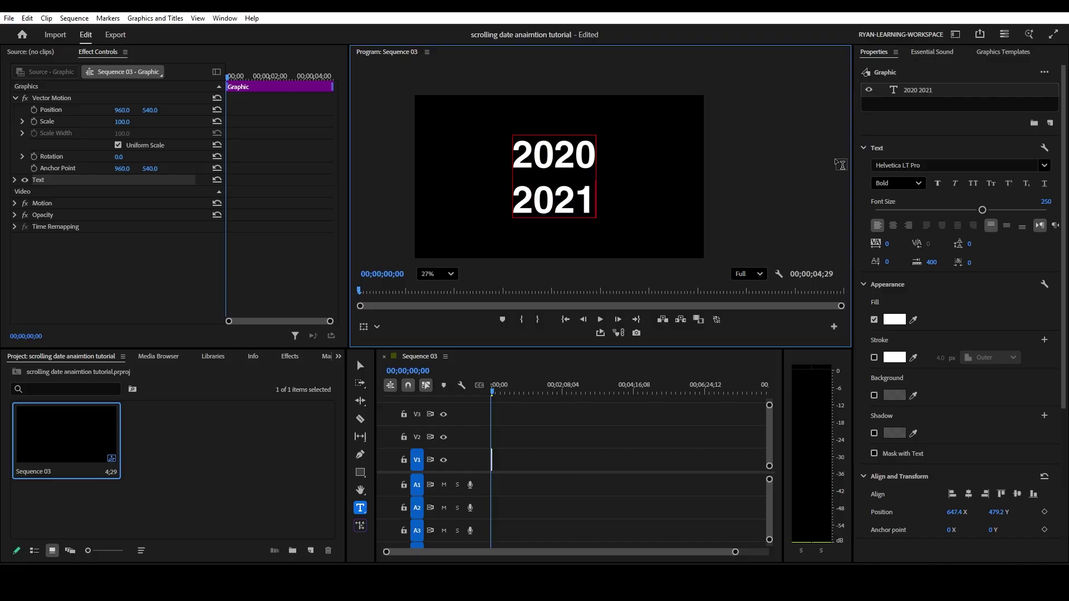
{"action": "key", "text": "Return"}
{"action": "type", "text": "20"}
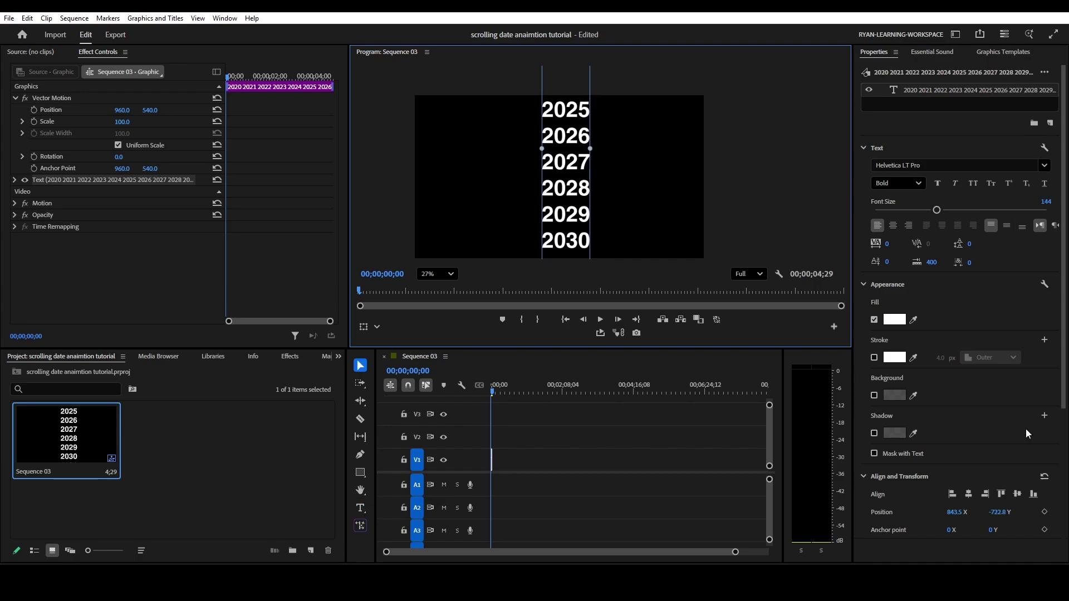
Centre the year list horizontally, align it to the frame's top edge, and lower it so 2020 sits mid-frame at about Y 640.
{"action": "left_click", "coordinate": [970, 493]}
{"action": "left_click", "coordinate": [1000, 494]}
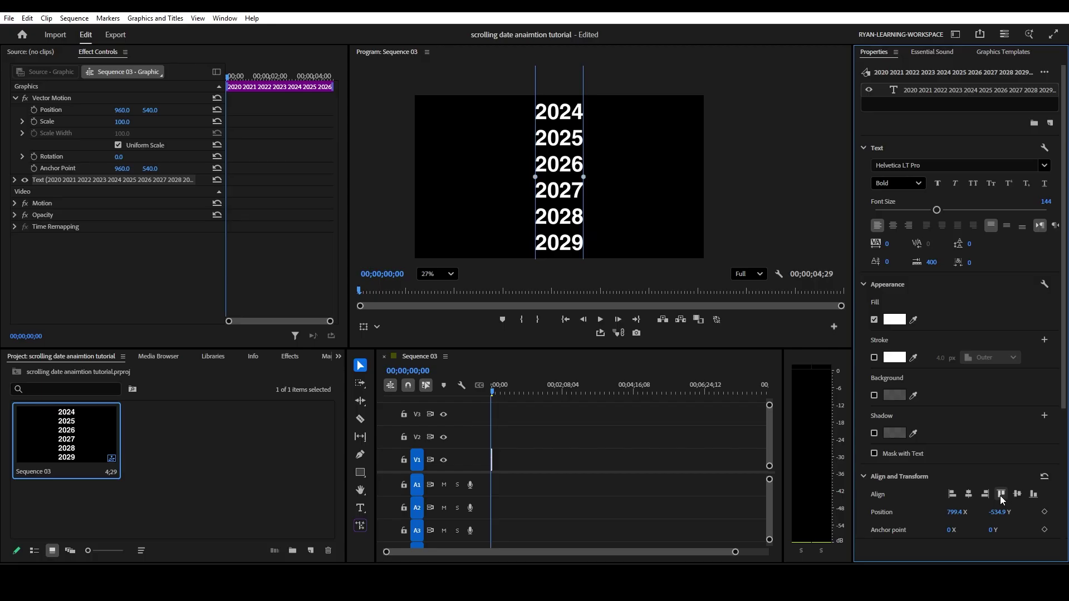
{"action": "left_click", "coordinate": [997, 495]}
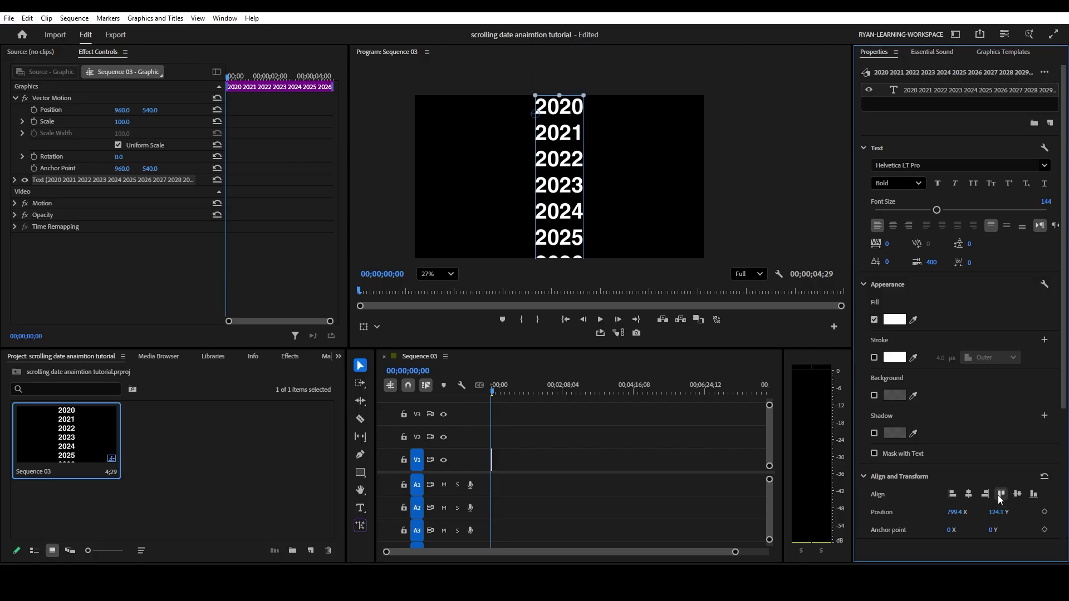
{"action": "left_click", "coordinate": [567, 113]}
{"action": "left_click_drag", "start_coordinate": [567, 121], "coordinate": [566, 195]}
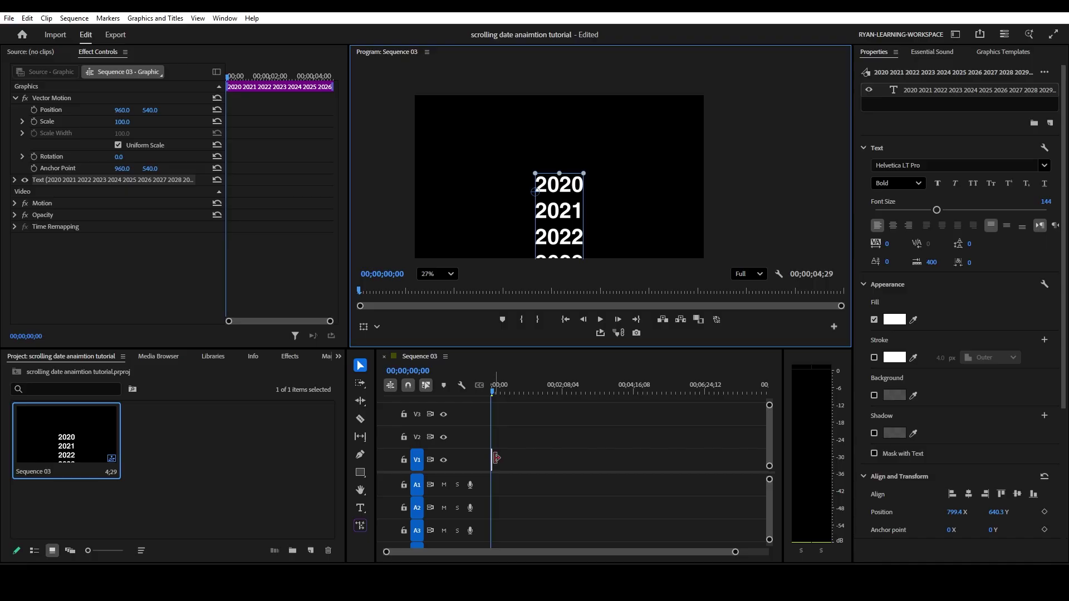
Extend the text clip to about 1;06;29 and add a rectangular mask to its text.
{"action": "left_click_drag", "start_coordinate": [493, 459], "coordinate": [529, 457]}
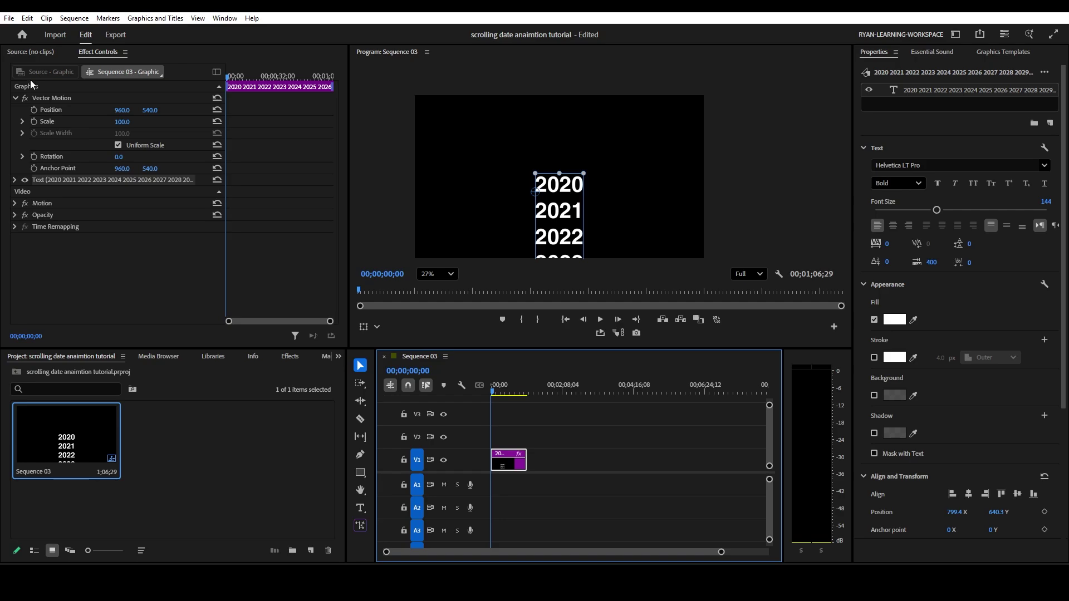
{"action": "left_click", "coordinate": [15, 99]}
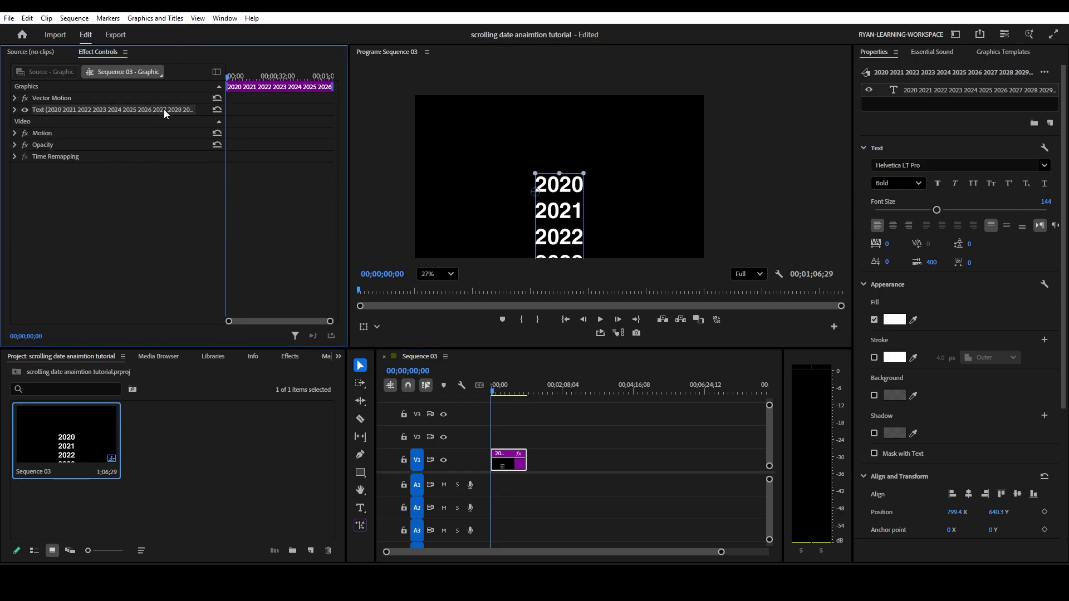
{"action": "left_click", "coordinate": [14, 110]}
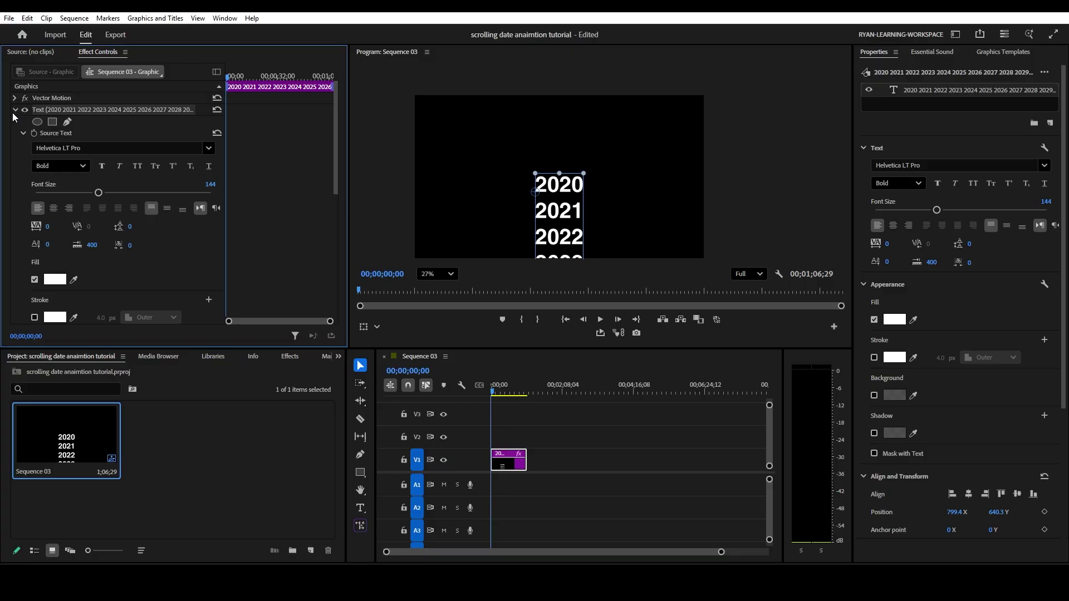
{"action": "left_click", "coordinate": [52, 122]}
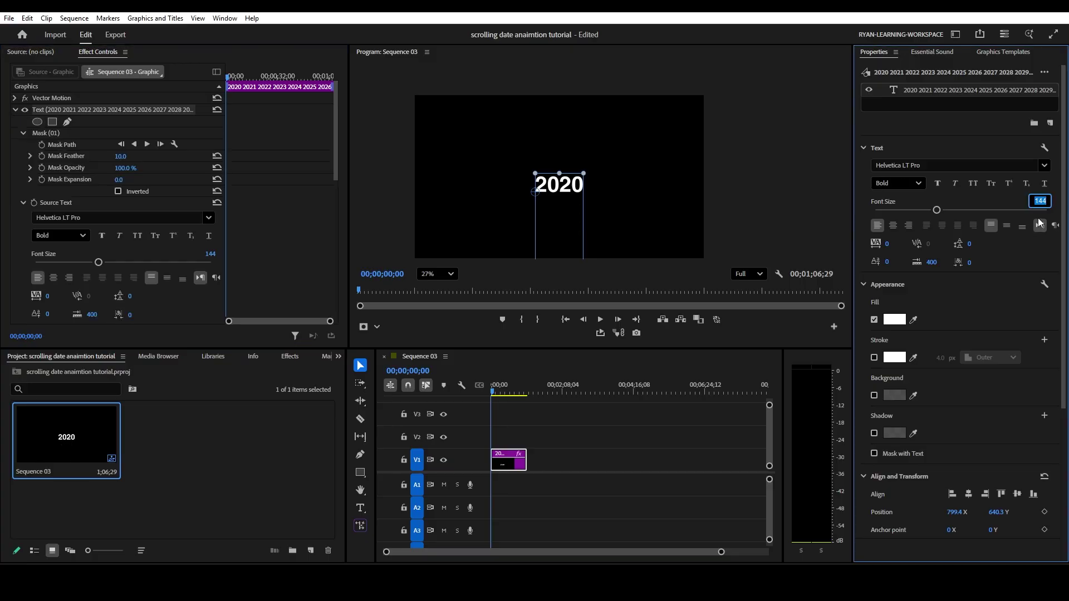
Set the year text's font size to 250 and centre it horizontally in the frame.
{"action": "type", "text": "250"}
{"action": "key", "text": "Return"}
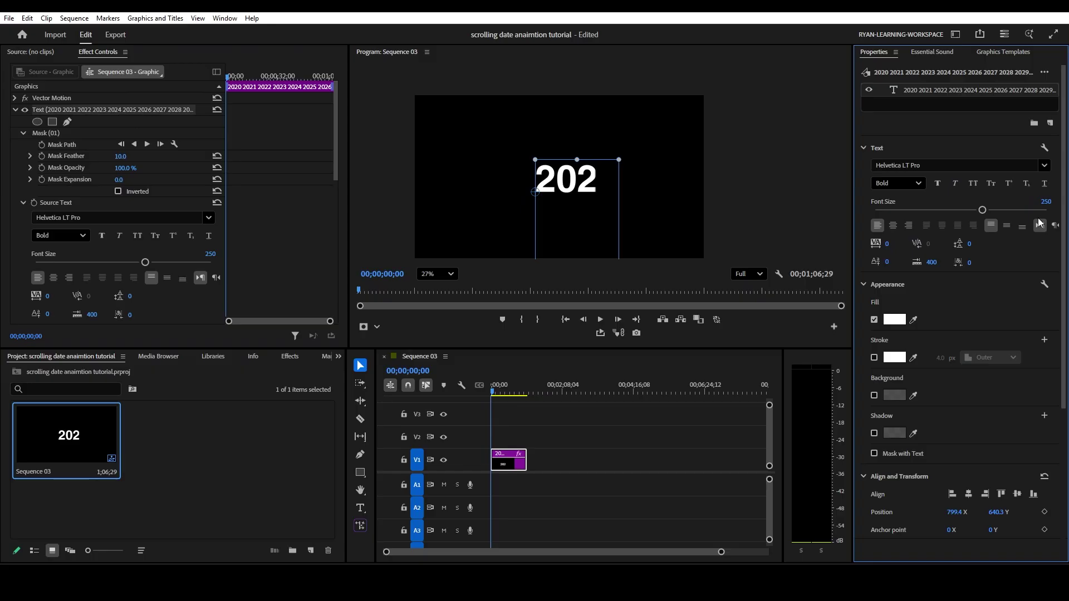
{"action": "left_click", "coordinate": [969, 493]}
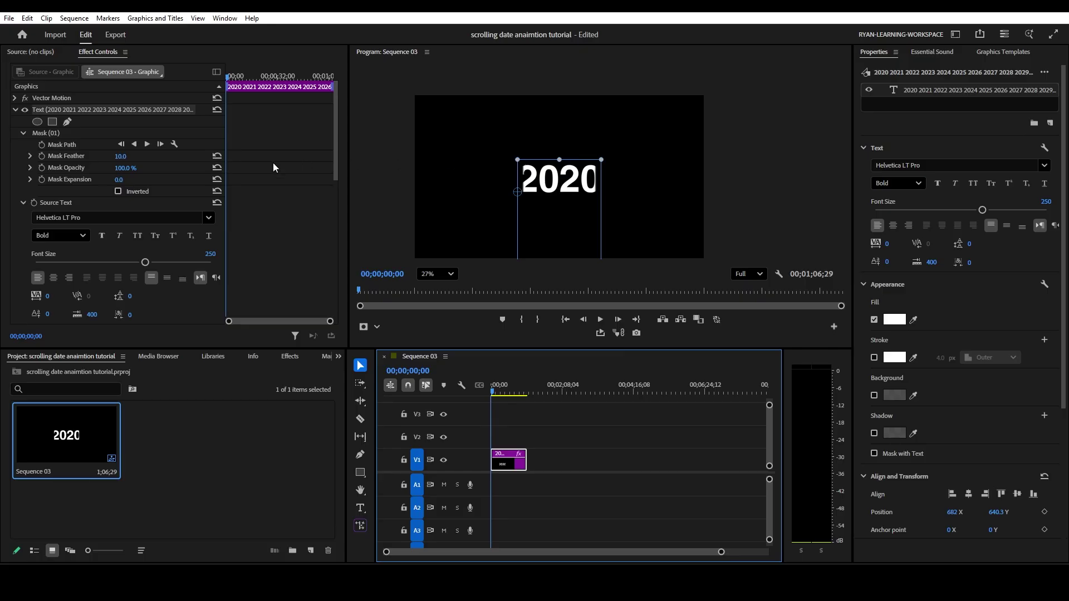
Widen the text's rectangular mask on both sides so it encloses the whole of 2020.
{"action": "left_click", "coordinate": [51, 132]}
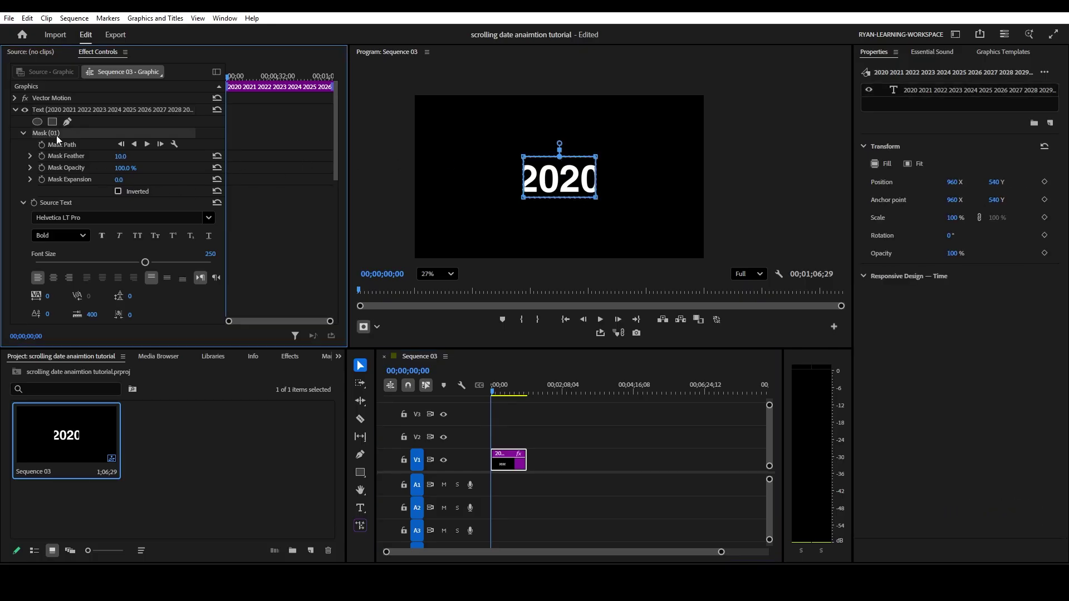
{"action": "left_click_drag", "start_coordinate": [116, 179], "coordinate": [134, 180]}
{"action": "key", "text": "ctrl+z"}
{"action": "left_click", "coordinate": [534, 151]}
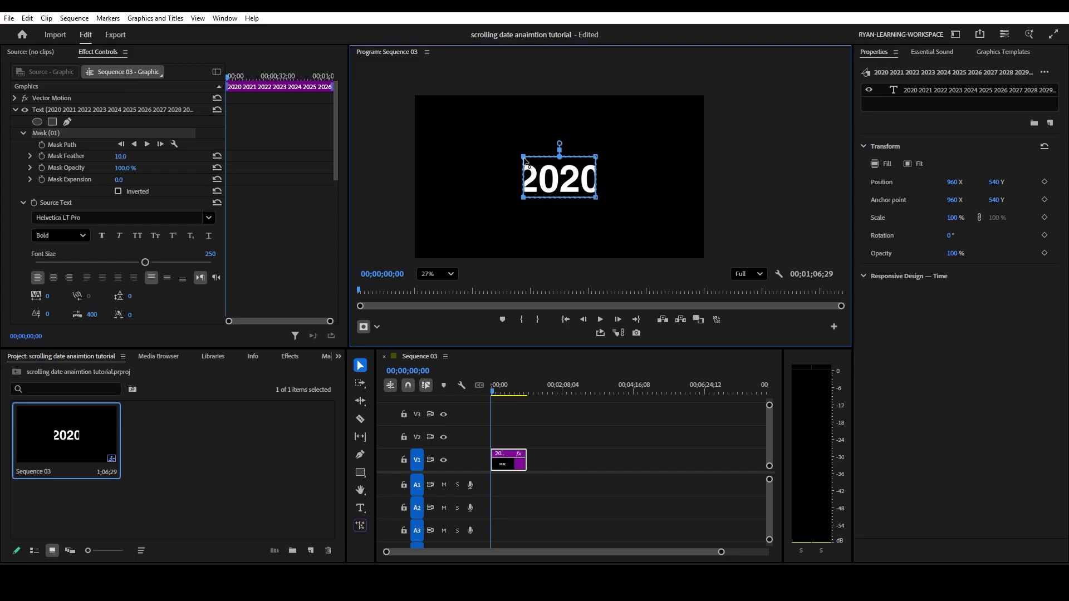
{"action": "left_click_drag", "start_coordinate": [524, 159], "coordinate": [515, 159]}
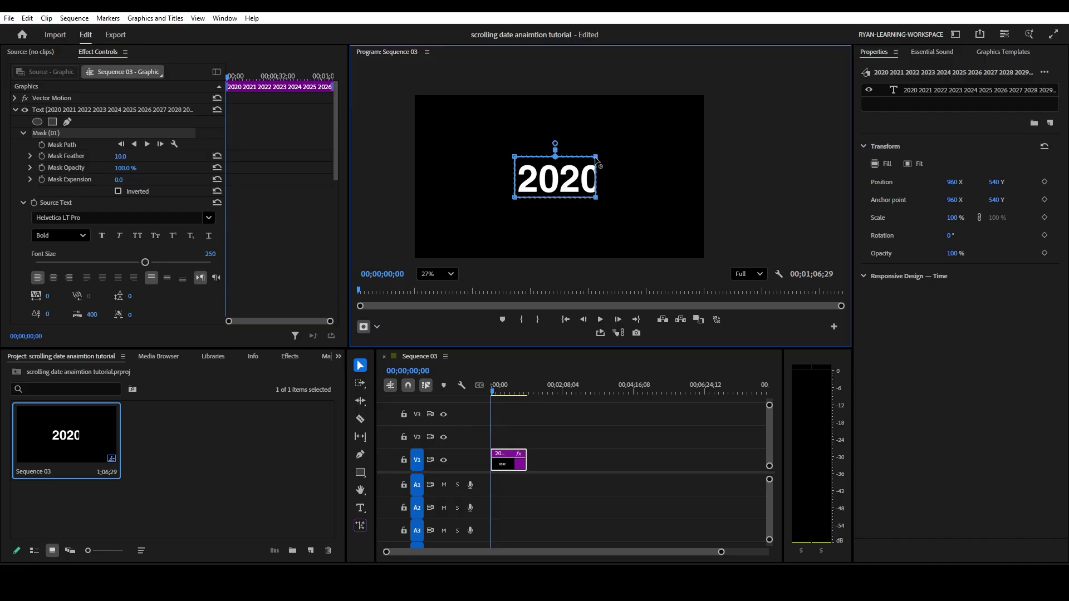
{"action": "left_click_drag", "start_coordinate": [595, 158], "coordinate": [604, 157]}
Tighten the mask around 2020 by setting its Mask Expansion to -32.
{"action": "left_click_drag", "start_coordinate": [120, 156], "coordinate": [137, 183]}
{"action": "key", "text": "ctrl+z"}
{"action": "scroll", "coordinate": [509, 216], "scroll_direction": "up", "scroll_amount": 6}
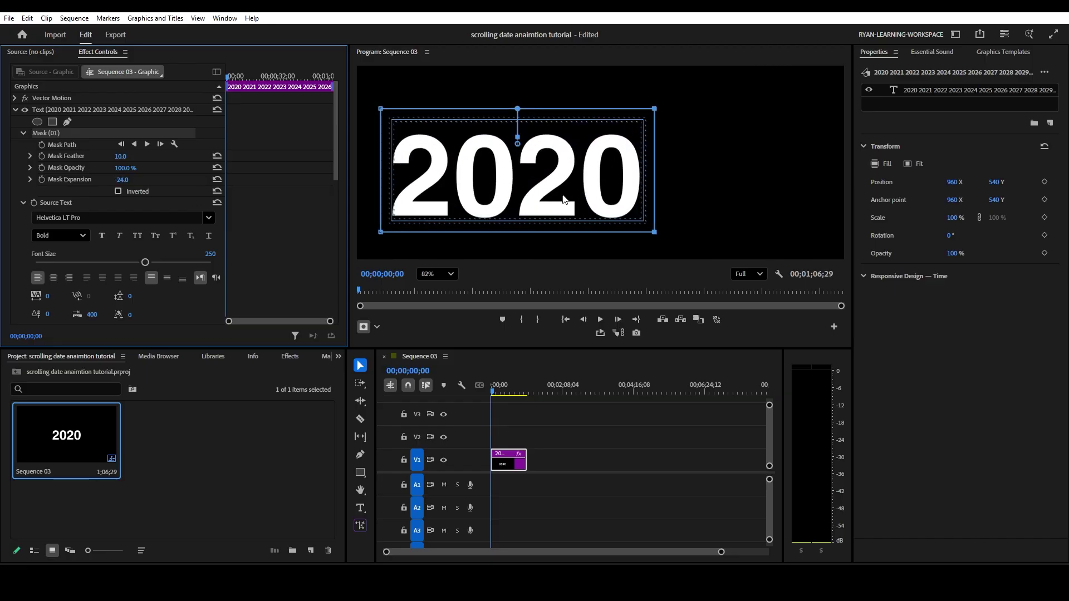
{"action": "left_click_drag", "start_coordinate": [120, 179], "coordinate": [116, 180]}
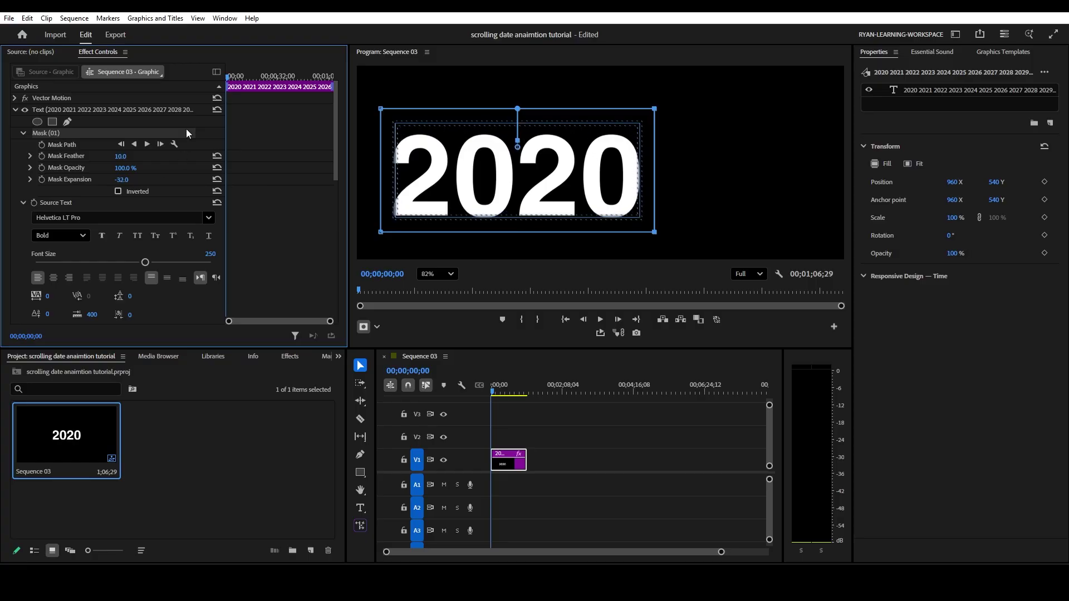
{"action": "left_click", "coordinate": [23, 133]}
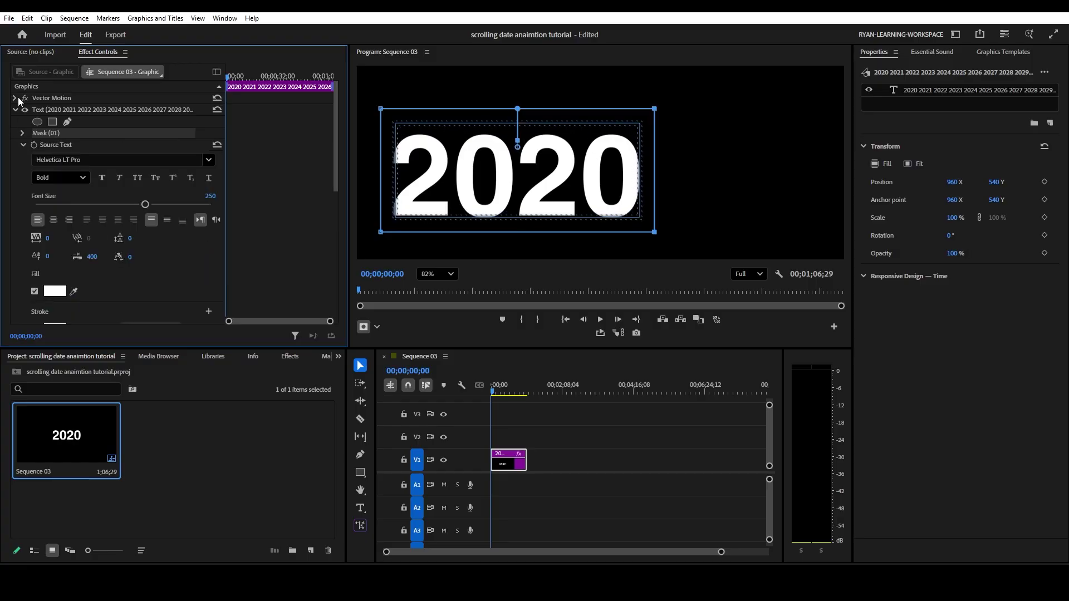
Shift the graphic's Vector Motion vertical position to 99 and soften the mask edge with a Mask Feather of 23.
{"action": "left_click", "coordinate": [15, 98]}
{"action": "left_click_drag", "start_coordinate": [146, 109], "coordinate": [20, 110]}
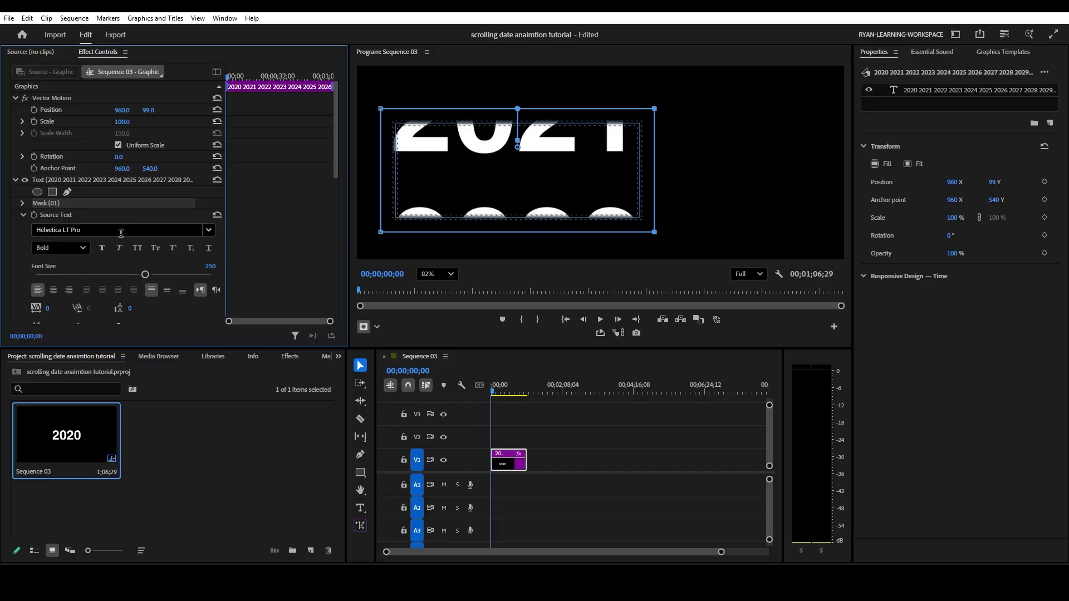
{"action": "scroll", "coordinate": [118, 216], "scroll_direction": "down", "scroll_amount": 3}
{"action": "left_click", "coordinate": [23, 170]}
{"action": "left_click_drag", "start_coordinate": [120, 195], "coordinate": [127, 195]}
{"action": "scroll", "coordinate": [141, 159], "scroll_direction": "up", "scroll_amount": 1}
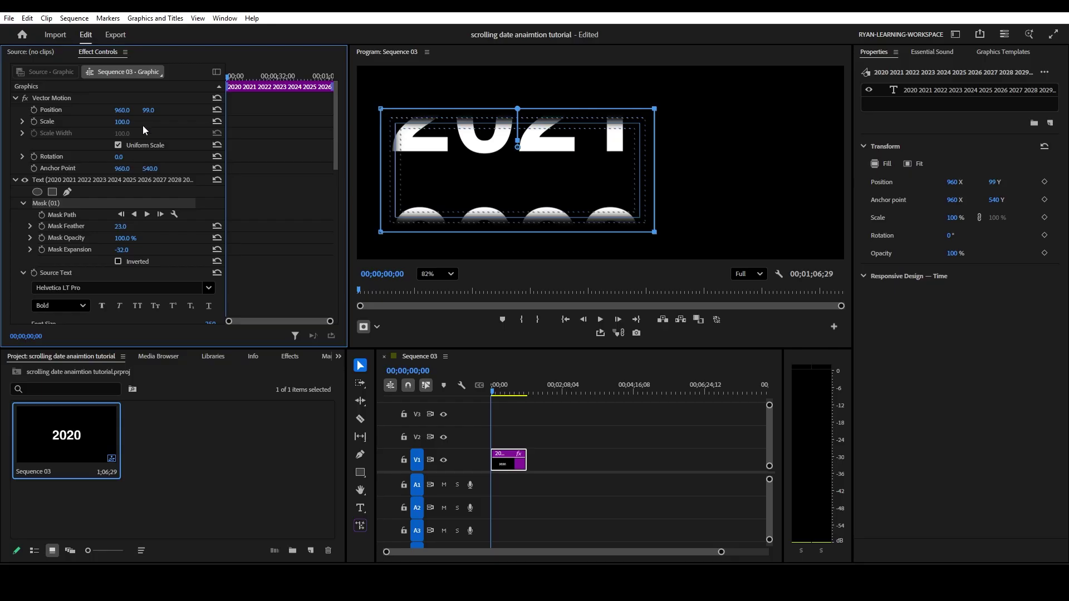
Set the Vector Motion vertical position to 527 and start Position keyframing at the beginning of the clip.
{"action": "left_click_drag", "start_coordinate": [149, 110], "coordinate": [207, 109]}
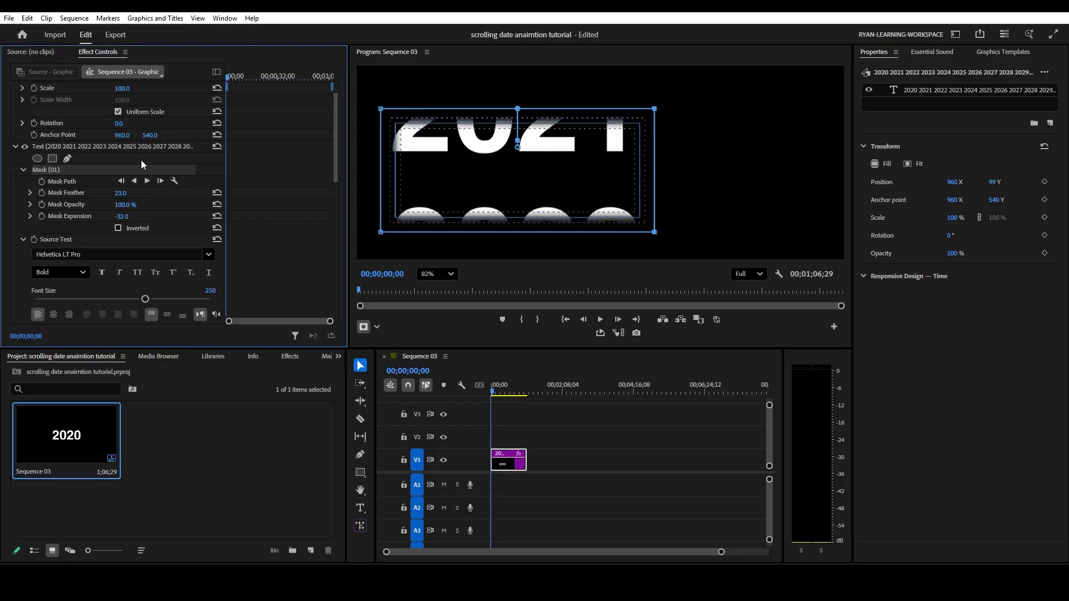
{"action": "scroll", "coordinate": [141, 159], "scroll_direction": "up", "scroll_amount": 2}
{"action": "left_click_drag", "start_coordinate": [144, 114], "coordinate": [144, 115]}
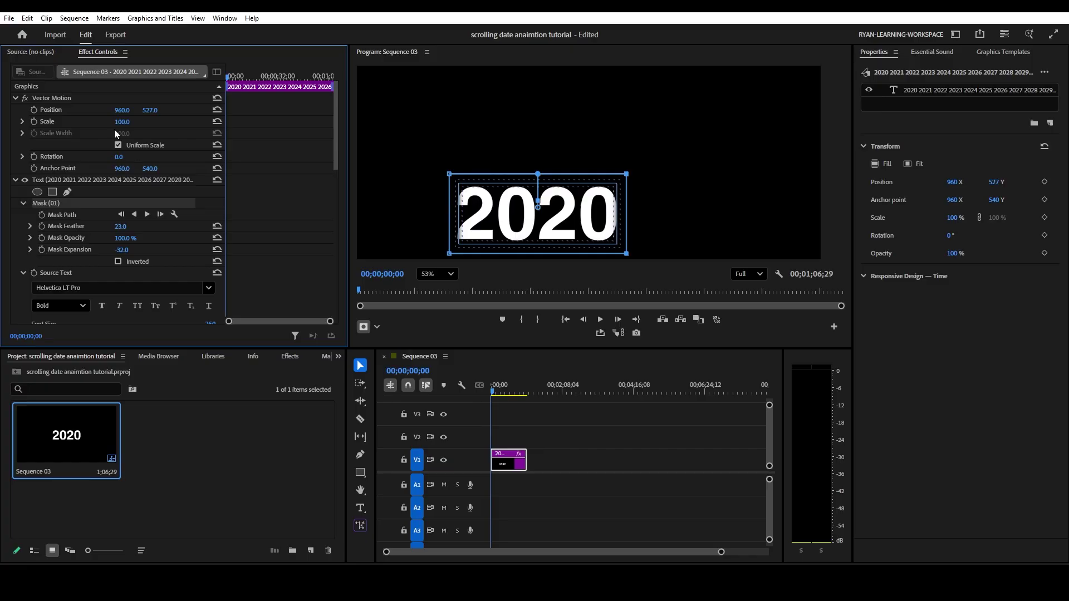
{"action": "left_click", "coordinate": [33, 110]}
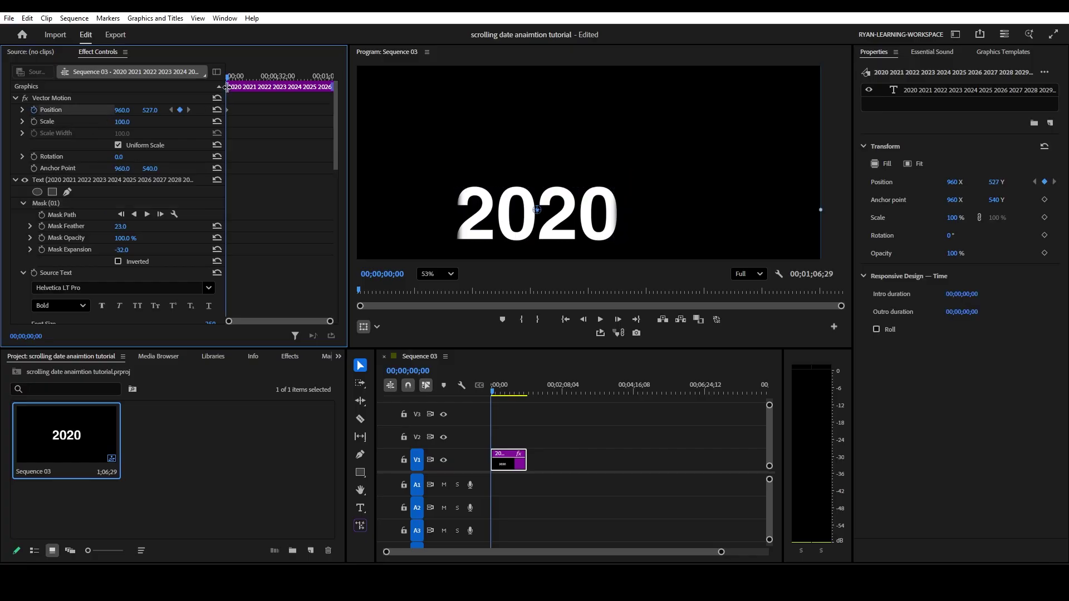
At 00;00;01;13, keyframe the Vector Motion vertical position at about -2664 to scroll the years upward past 2030.
{"action": "left_click_drag", "start_coordinate": [228, 78], "coordinate": [231, 78]}
{"action": "left_click", "coordinate": [412, 373]}
{"action": "left_click", "coordinate": [418, 370]}
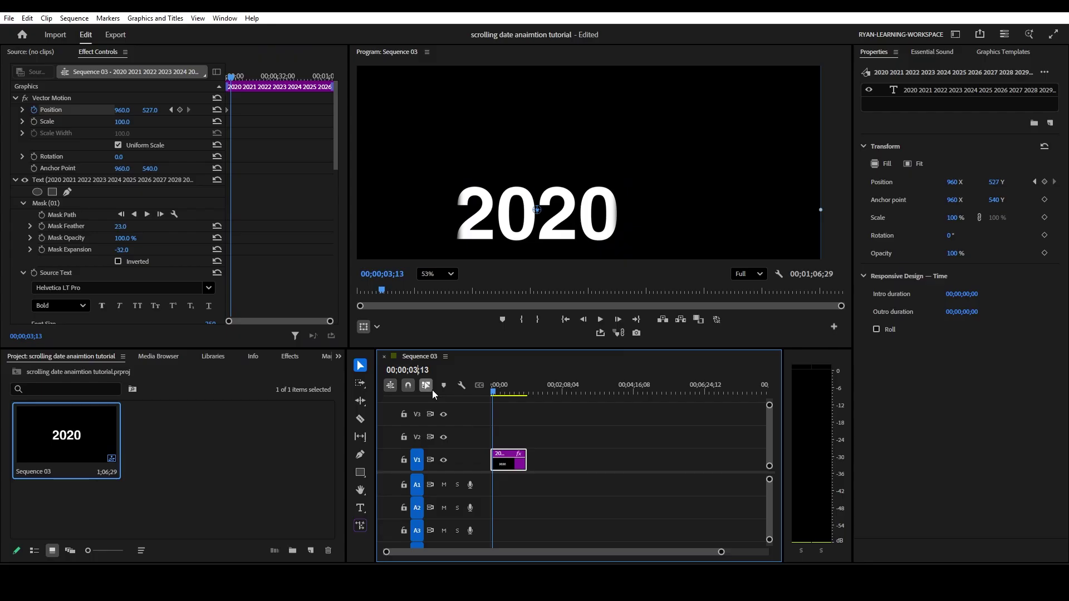
{"action": "key", "text": "BackSpace"}
{"action": "type", "text": "1"}
{"action": "key", "text": "Return"}
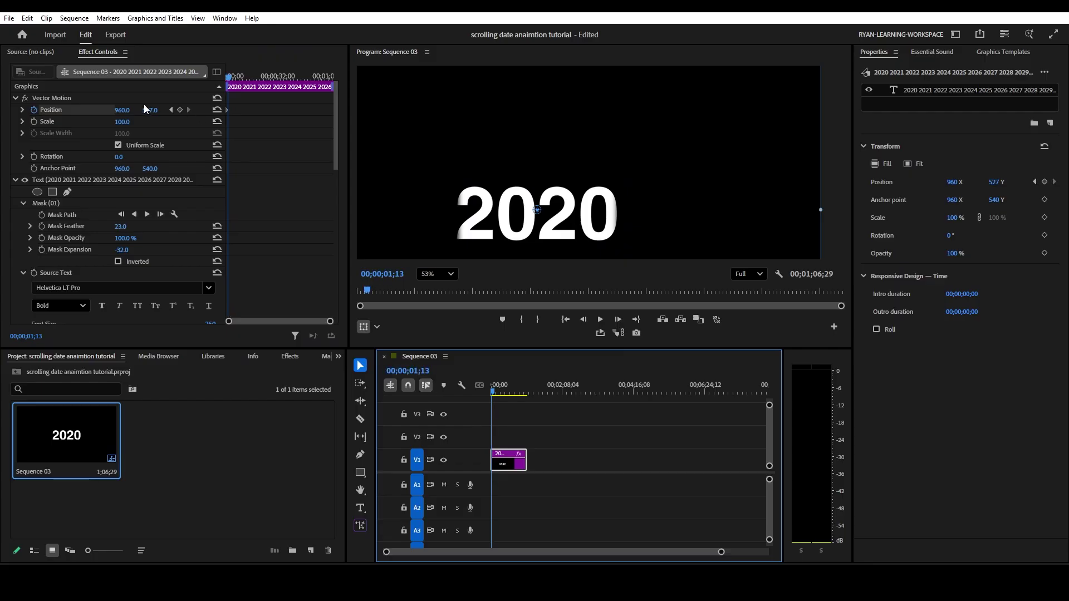
{"action": "mouse_move", "coordinate": [148, 109]}
{"action": "left_mouse_down"}
{"action": "mouse_move", "coordinate": [3, 110]}
{"action": "mouse_move", "coordinate": [146, 110]}
{"action": "left_mouse_up"}
At 00;00;02;03, keyframe the vertical position at about -2462 so the scroll settles back on 2030.
{"action": "key", "text": "shift+Right"}
{"action": "key", "text": "shift+Right"}
{"action": "key", "text": "shift+Right"}
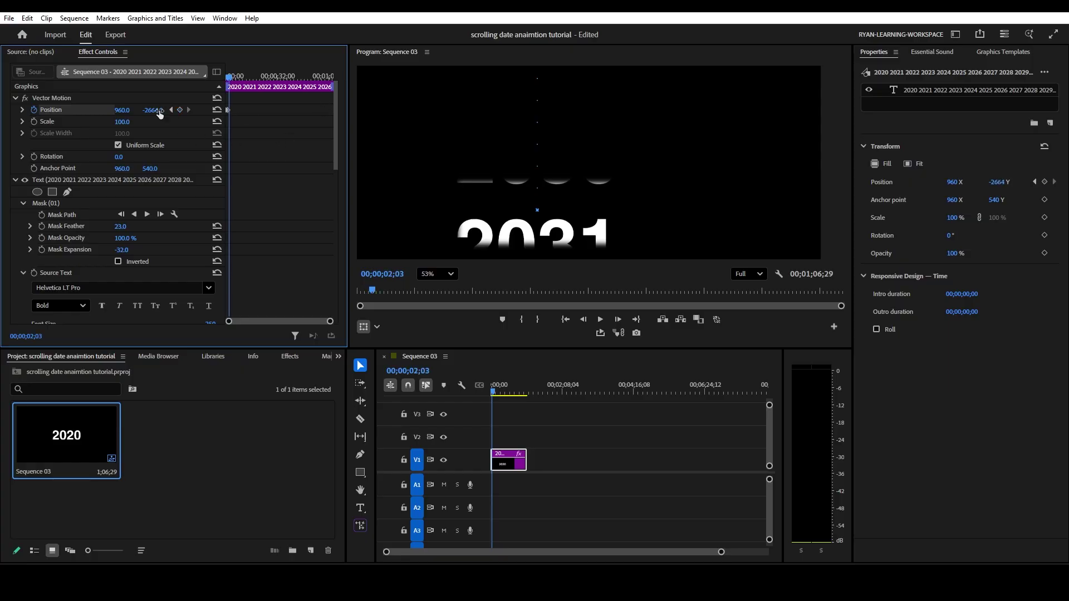
{"action": "left_click_drag", "start_coordinate": [151, 110], "coordinate": [258, 109]}
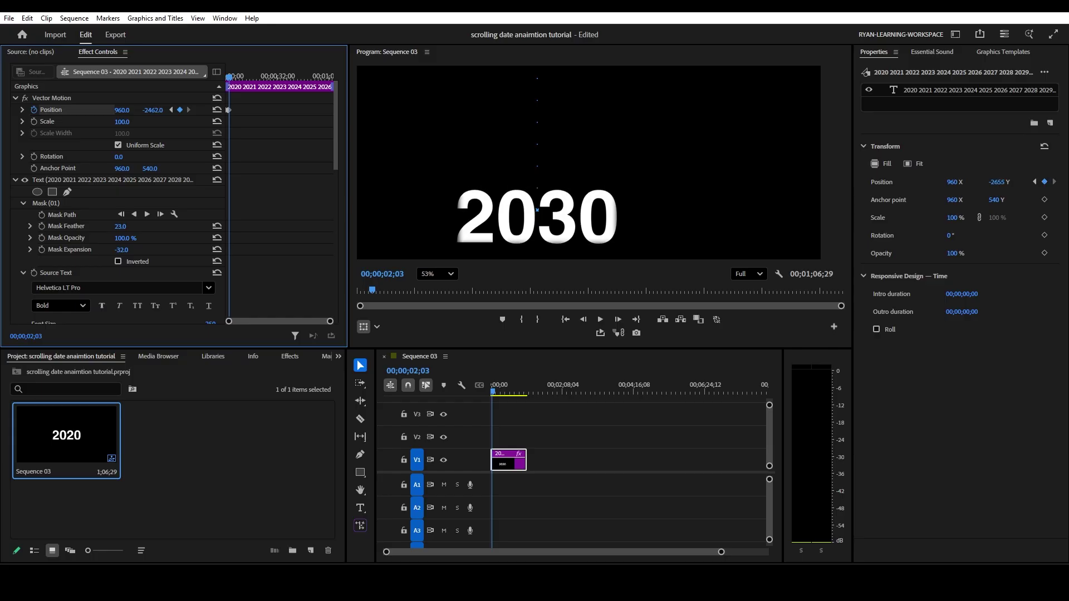
Return the playhead to the start and apply Ease In temporal interpolation to the first two Position keyframes.
{"action": "left_click", "coordinate": [490, 393]}
{"action": "key", "text": "="}
{"action": "key", "text": "="}
{"action": "key", "text": "="}
{"action": "left_click_drag", "start_coordinate": [493, 393], "coordinate": [468, 395]}
{"action": "left_click", "coordinate": [246, 126]}
{"action": "key", "text": "="}
{"action": "key", "text": "="}
{"action": "key", "text": "="}
{"action": "key", "text": "="}
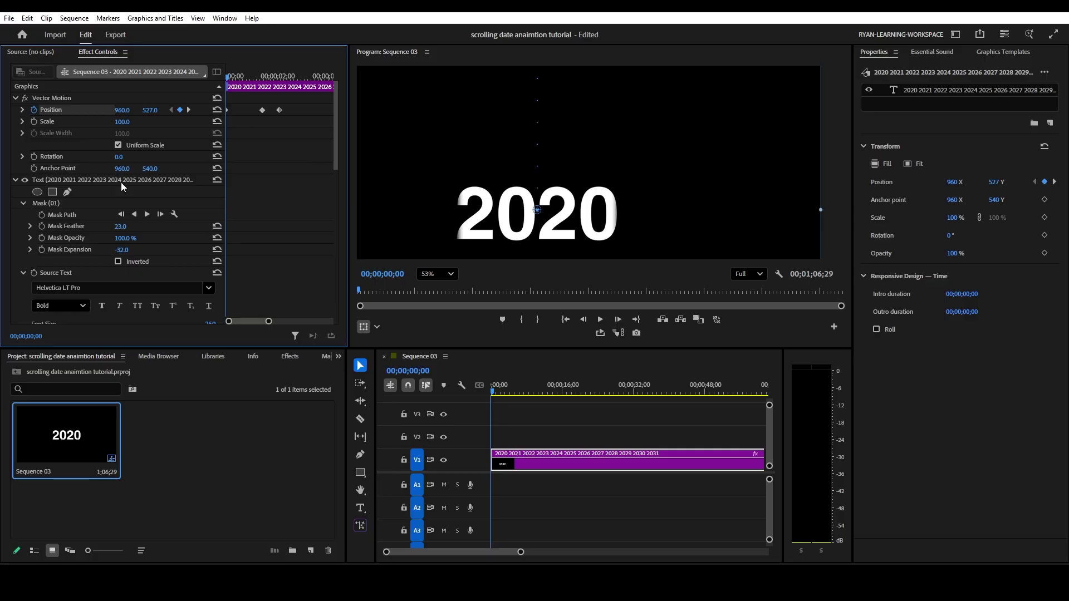
{"action": "left_click_drag", "start_coordinate": [348, 184], "coordinate": [492, 179]}
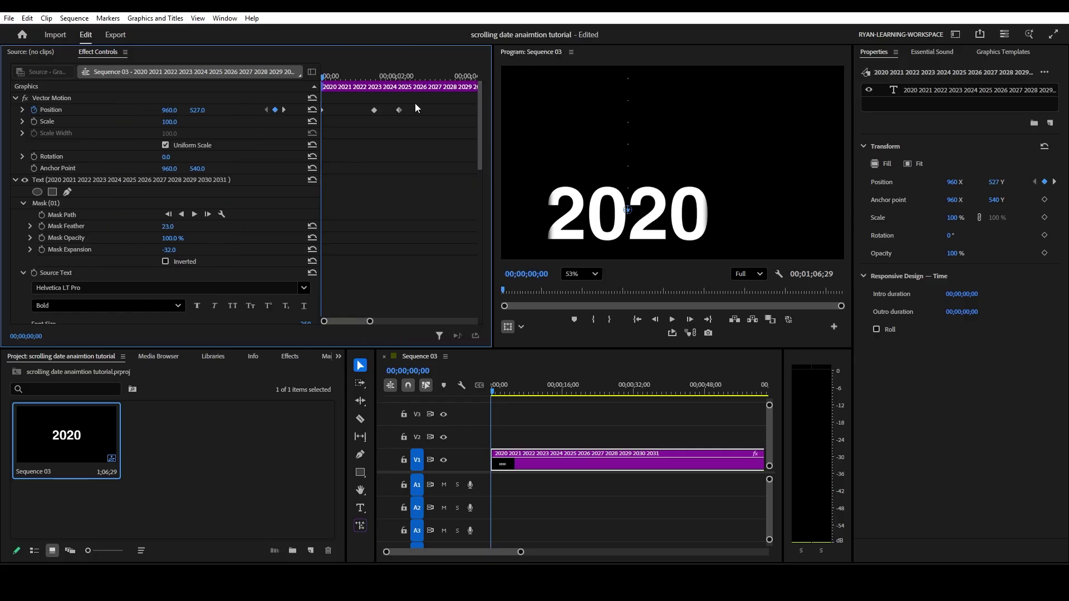
{"action": "left_click_drag", "start_coordinate": [384, 100], "coordinate": [316, 126]}
{"action": "right_click", "coordinate": [322, 109]}
{"action": "mouse_move", "coordinate": [396, 210]}
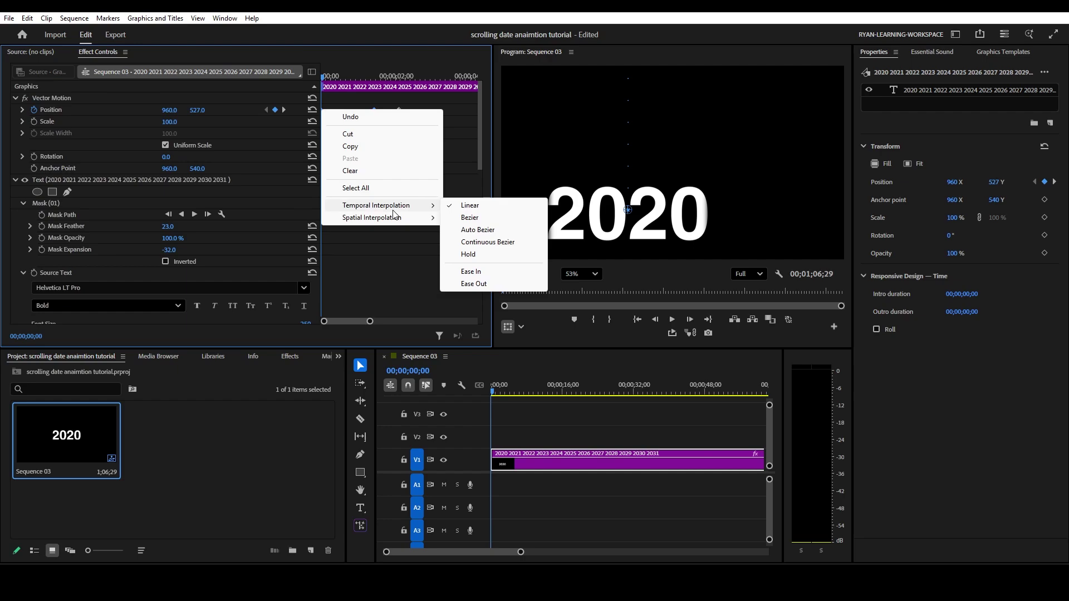
{"action": "left_click", "coordinate": [495, 273]}
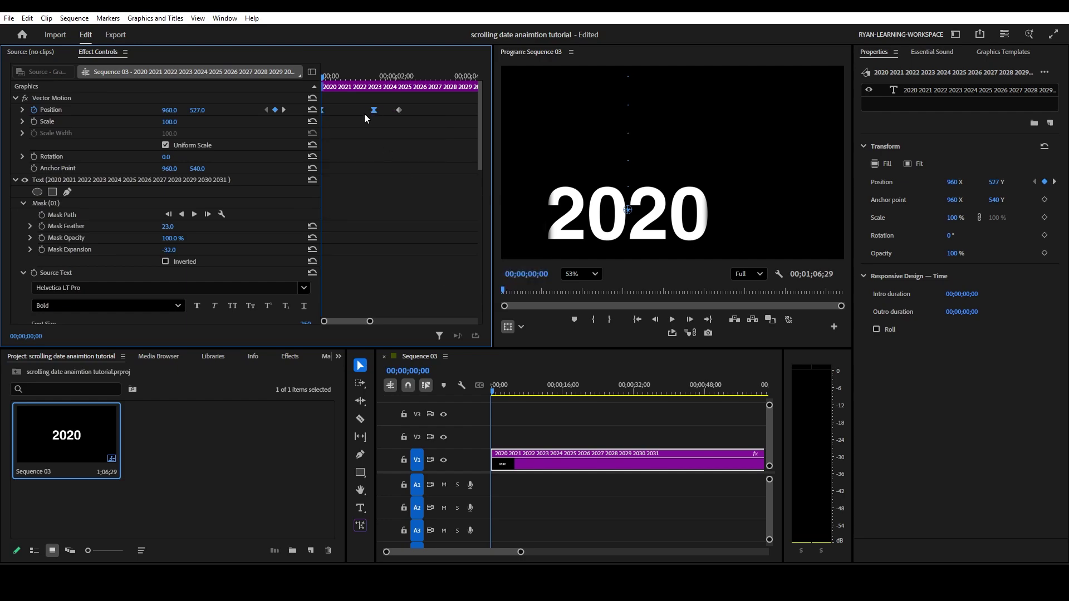
Apply Ease Out temporal interpolation and Linear spatial interpolation to the second Position keyframe.
{"action": "right_click", "coordinate": [373, 111]}
{"action": "mouse_move", "coordinate": [426, 208]}
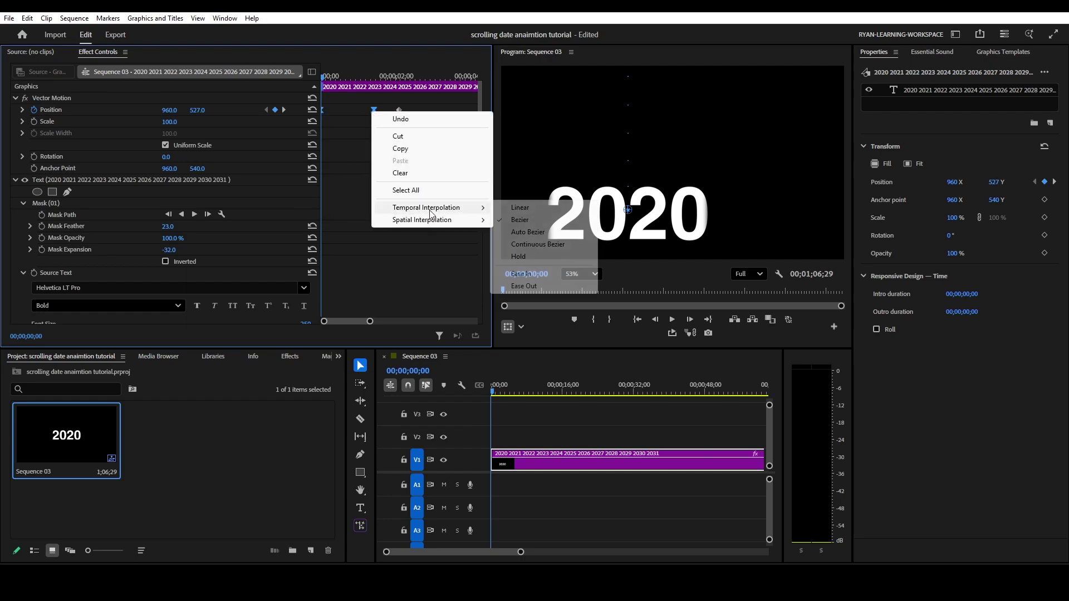
{"action": "left_click", "coordinate": [515, 290]}
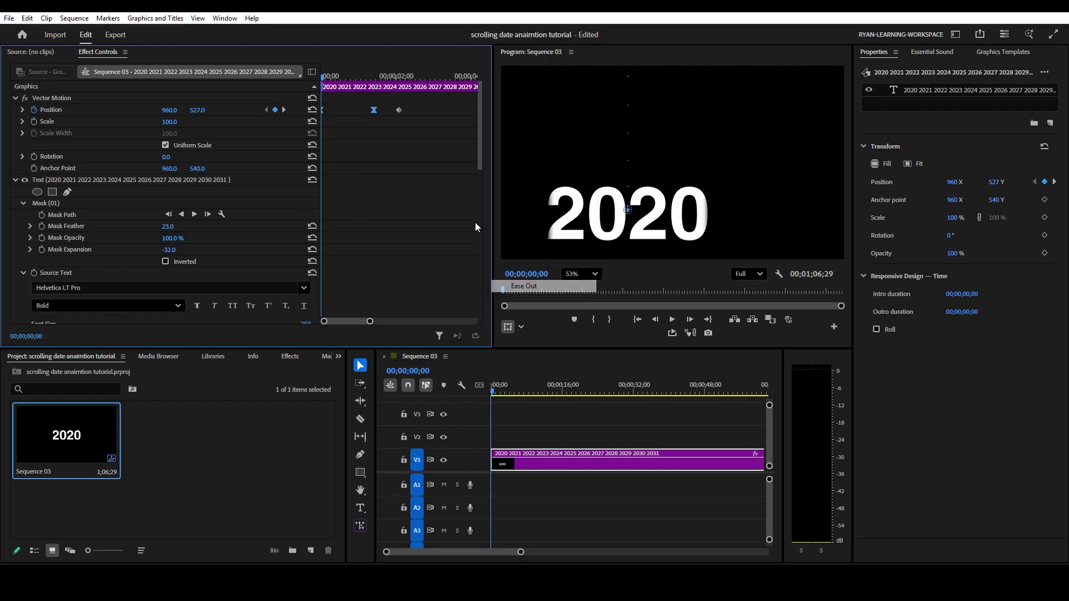
{"action": "right_click", "coordinate": [373, 111]}
{"action": "mouse_move", "coordinate": [430, 222]}
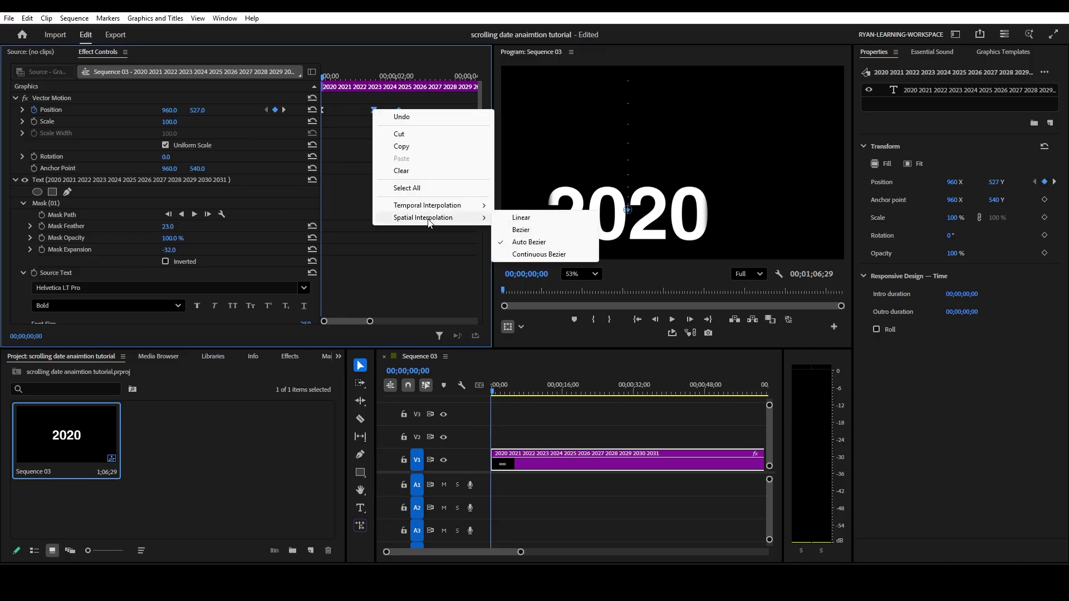
{"action": "left_click", "coordinate": [522, 217]}
Play the year scroll from the start of the sequence to check the eased Position motion.
{"action": "left_click", "coordinate": [501, 389]}
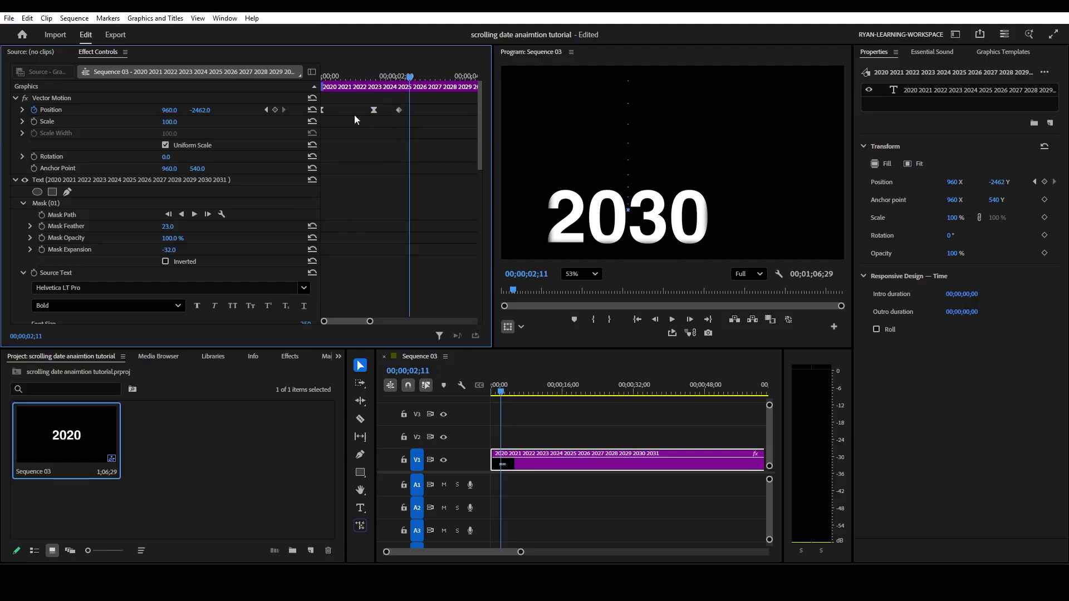
{"action": "left_click_drag", "start_coordinate": [411, 79], "coordinate": [275, 79]}
{"action": "key", "text": "space"}
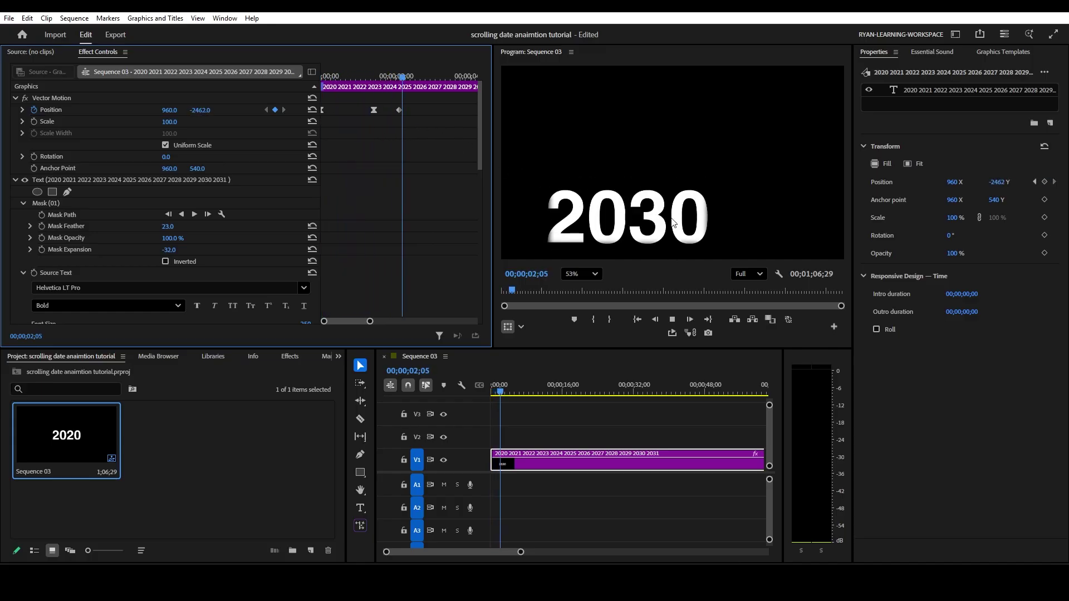
{"action": "key", "text": "space"}
Show the Position velocity graph and extend the second keyframe's incoming handle toward the first keyframe for a faster start.
{"action": "left_click_drag", "start_coordinate": [418, 82], "coordinate": [407, 82]}
{"action": "left_click", "coordinate": [22, 110]}
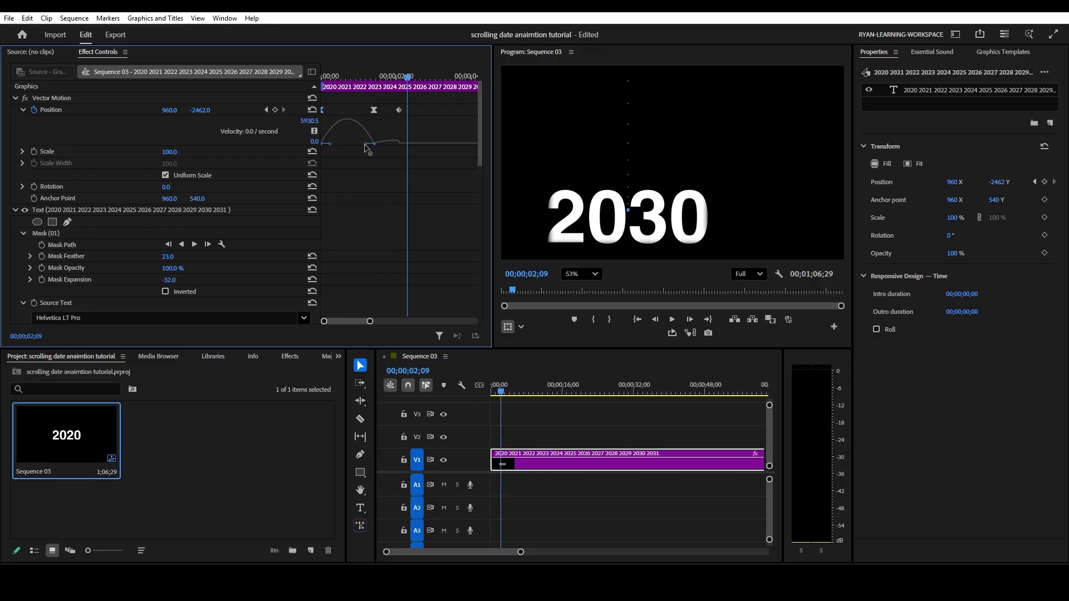
{"action": "left_click_drag", "start_coordinate": [366, 146], "coordinate": [351, 148]}
{"action": "key", "text": "="}
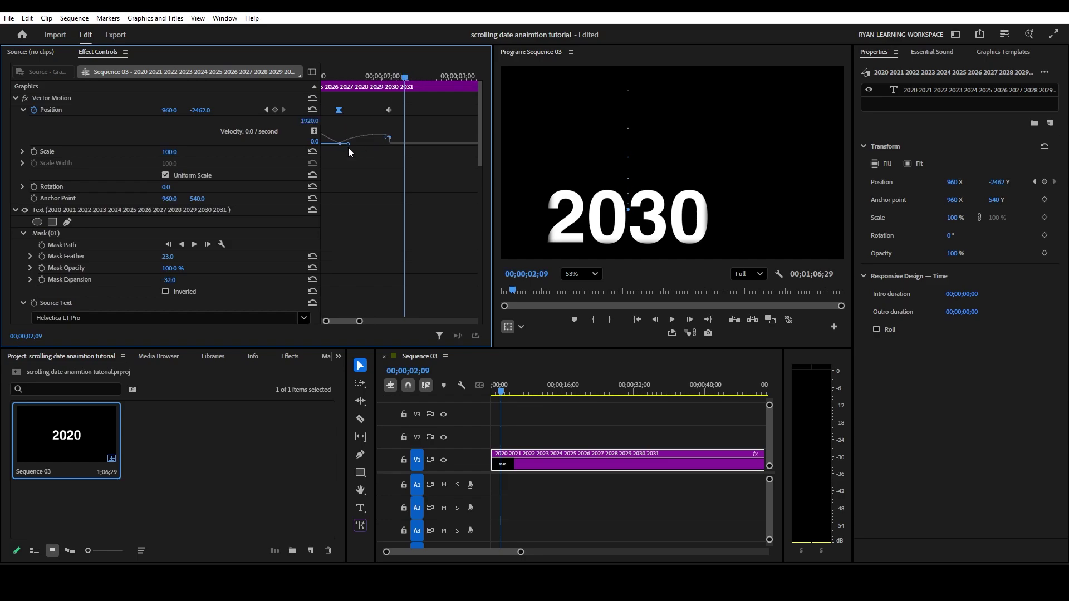
Ease the last Position keyframe so the velocity tapers off on 2030, and replay the animation from the start.
{"action": "left_click", "coordinate": [388, 111]}
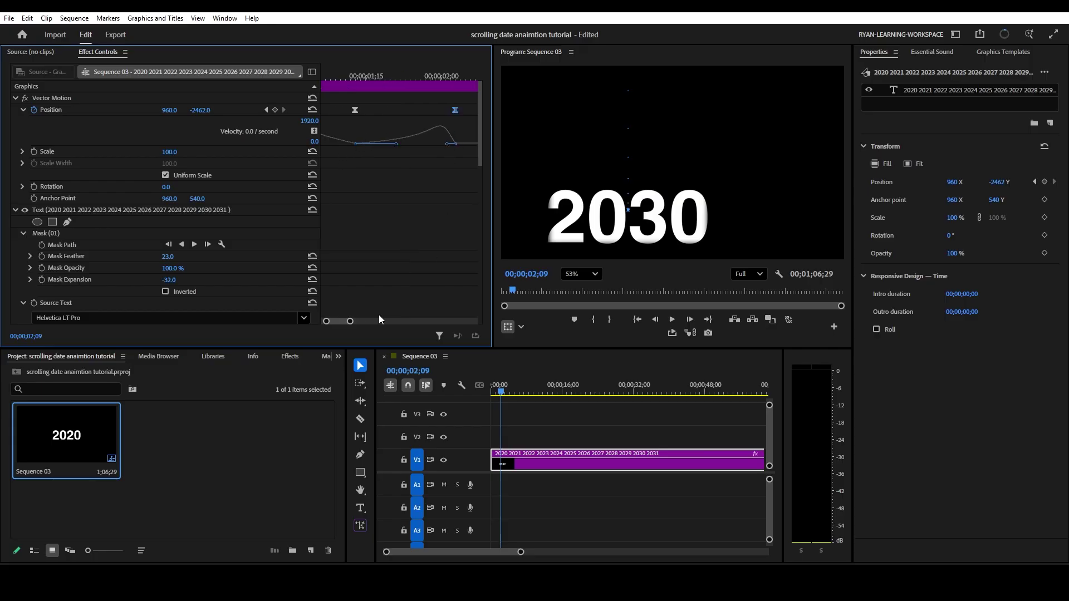
{"action": "key", "text": "minus"}
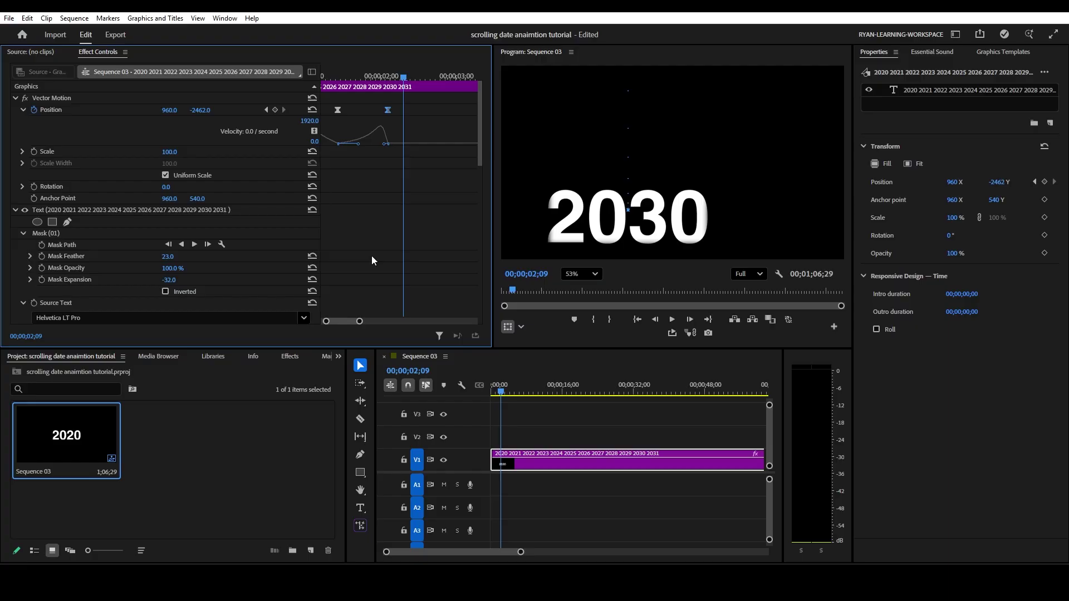
{"action": "key", "text": "minus"}
{"action": "key", "text": "minus"}
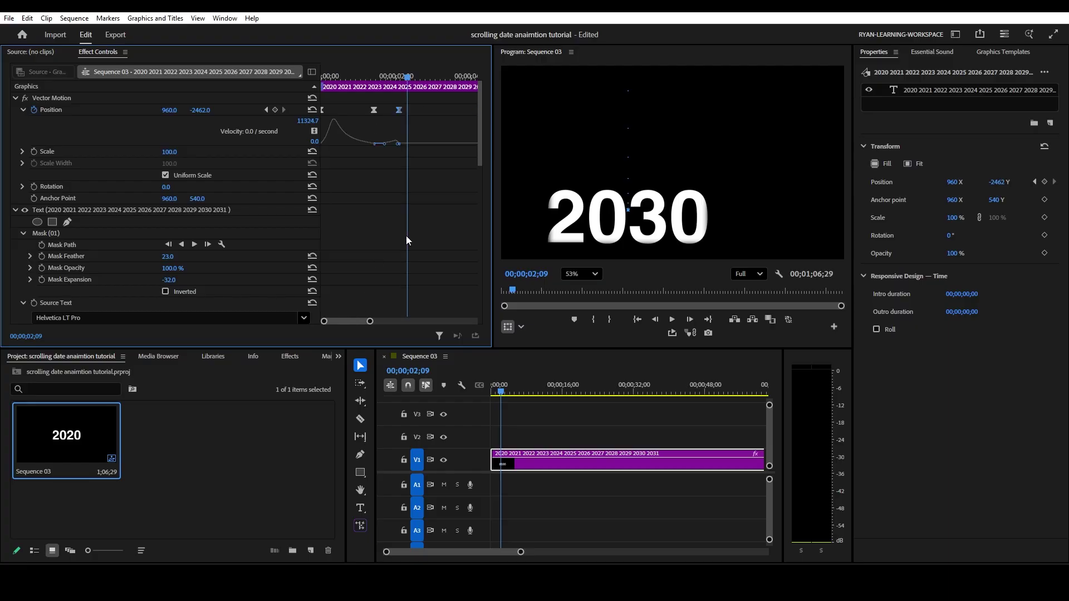
{"action": "key", "text": "Home"}
{"action": "key", "text": "space"}
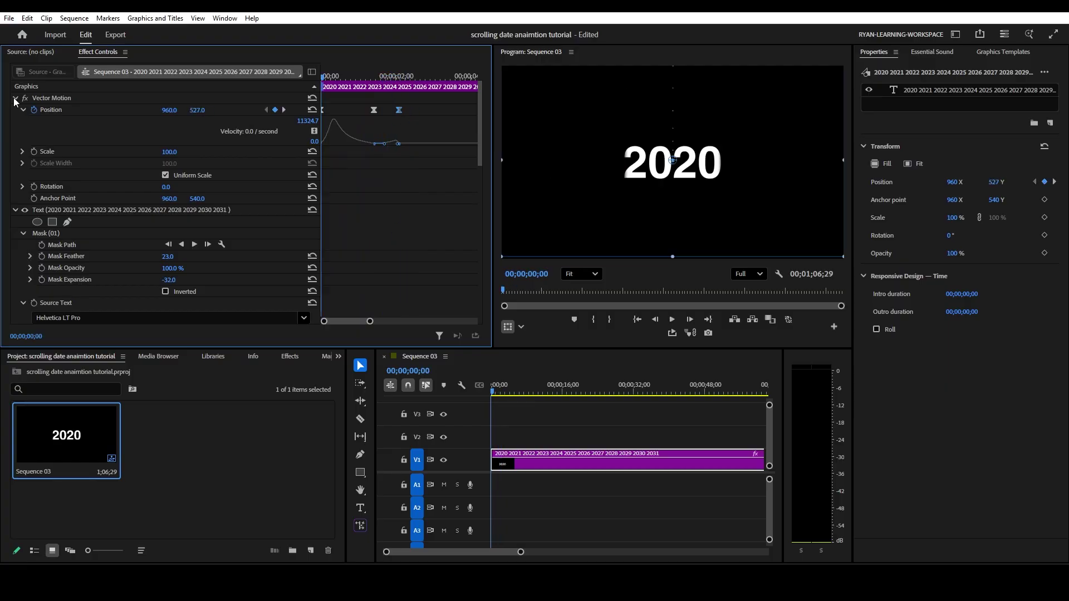
Collapse the Vector Motion and Text properties, search the effects for "direc", and apply Directional Blur to the years clip.
{"action": "left_click", "coordinate": [15, 98]}
{"action": "left_click", "coordinate": [15, 114]}
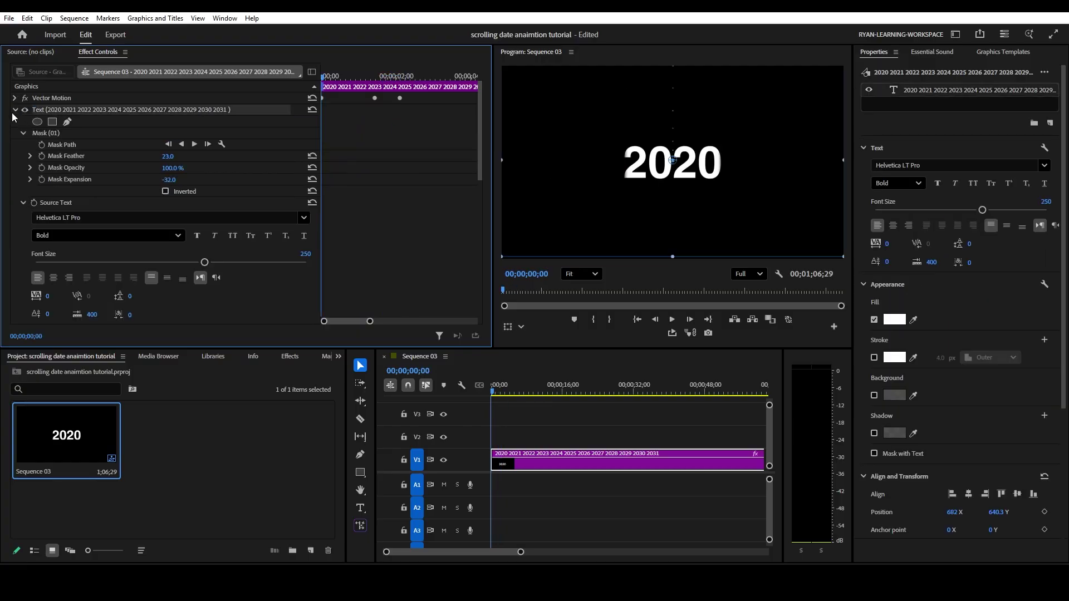
{"action": "left_click", "coordinate": [14, 112]}
{"action": "left_click", "coordinate": [55, 215]}
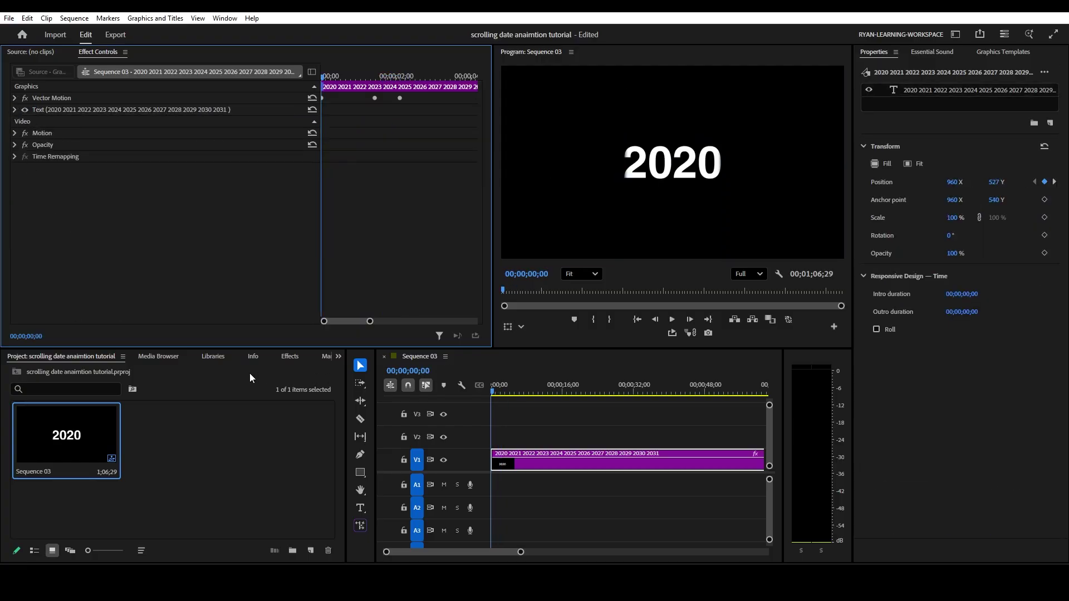
{"action": "left_click", "coordinate": [283, 357]}
{"action": "left_click", "coordinate": [89, 370]}
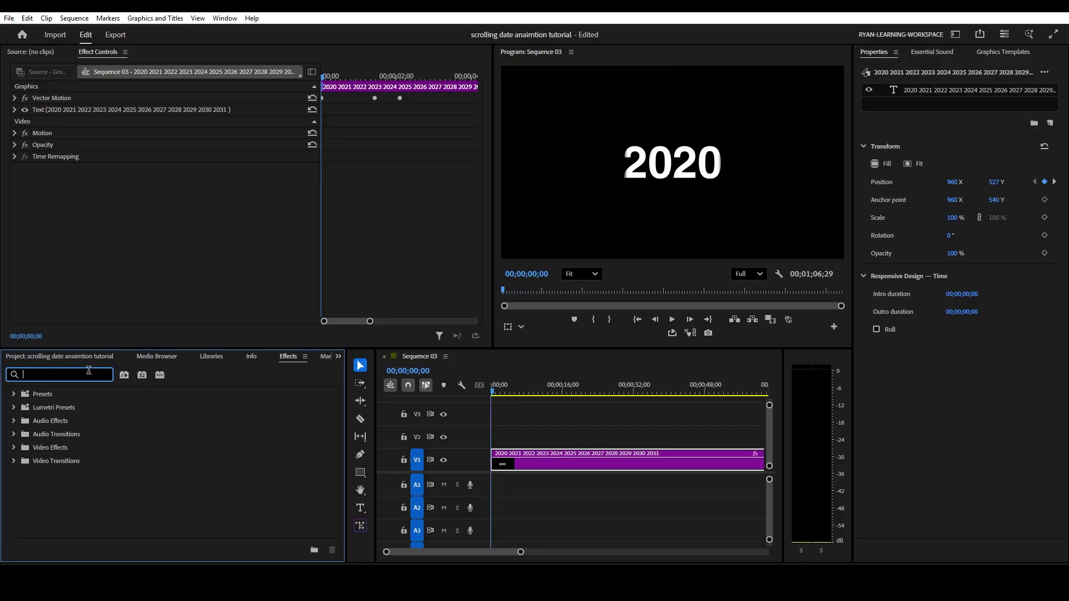
{"action": "type", "text": "direc"}
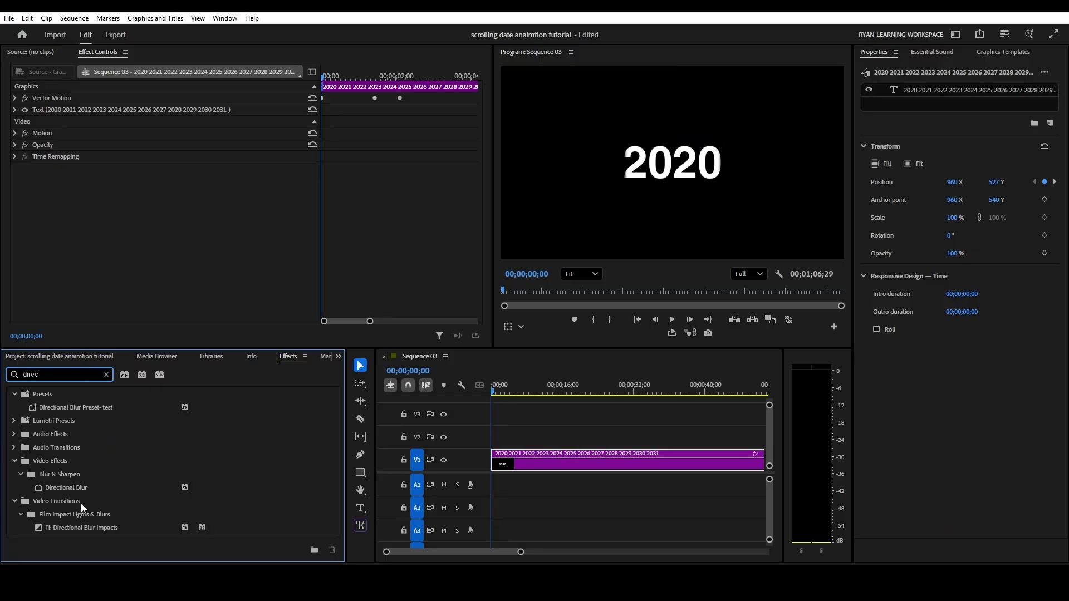
{"action": "left_click_drag", "start_coordinate": [71, 492], "coordinate": [540, 467]}
{"action": "left_click", "coordinate": [149, 215]}
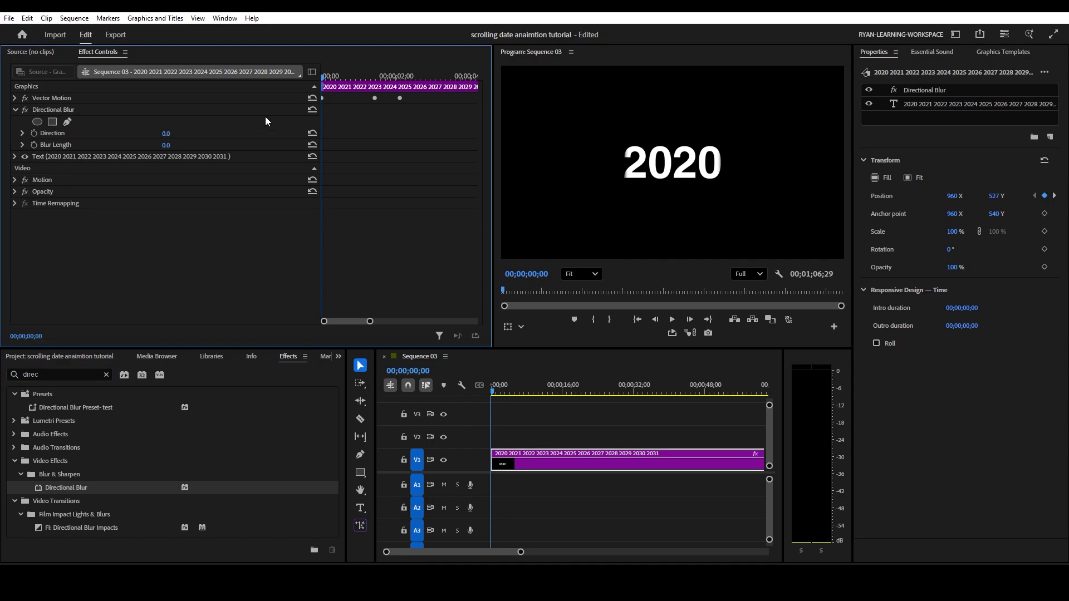
Keyframe the Directional Blur's Blur Length at 0 at the clip start and 30 at 00;00;01;18.
{"action": "left_click", "coordinate": [34, 145]}
{"action": "left_click", "coordinate": [358, 76]}
{"action": "left_click_drag", "start_coordinate": [361, 85], "coordinate": [379, 77]}
{"action": "left_click_drag", "start_coordinate": [165, 144], "coordinate": [178, 145]}
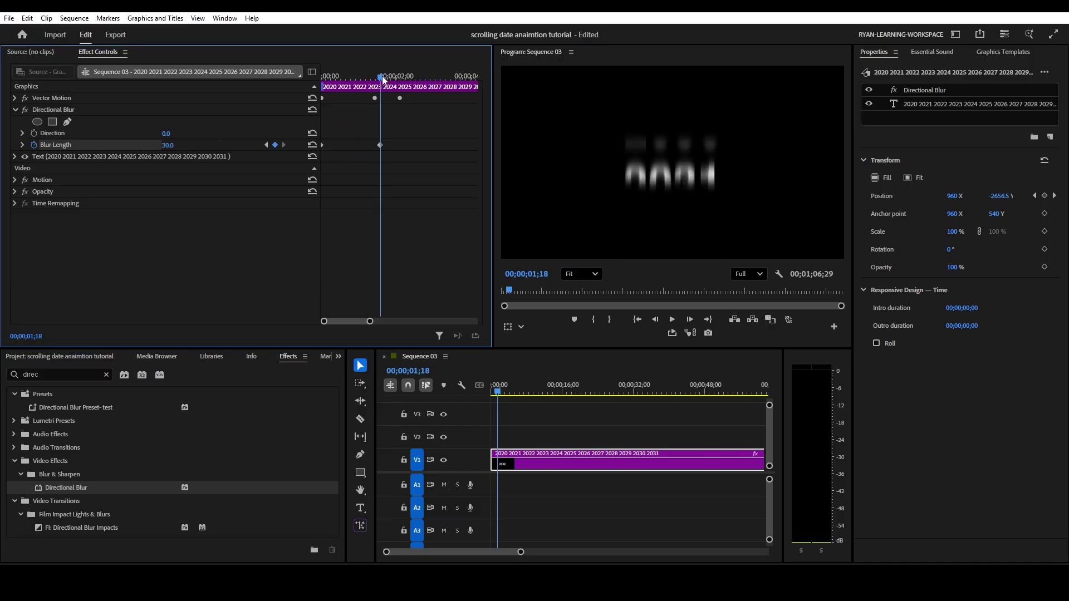
At 00;00;02;03, on the last Position keyframe, keyframe the Blur Length at 0.
{"action": "left_click_drag", "start_coordinate": [381, 78], "coordinate": [401, 85]}
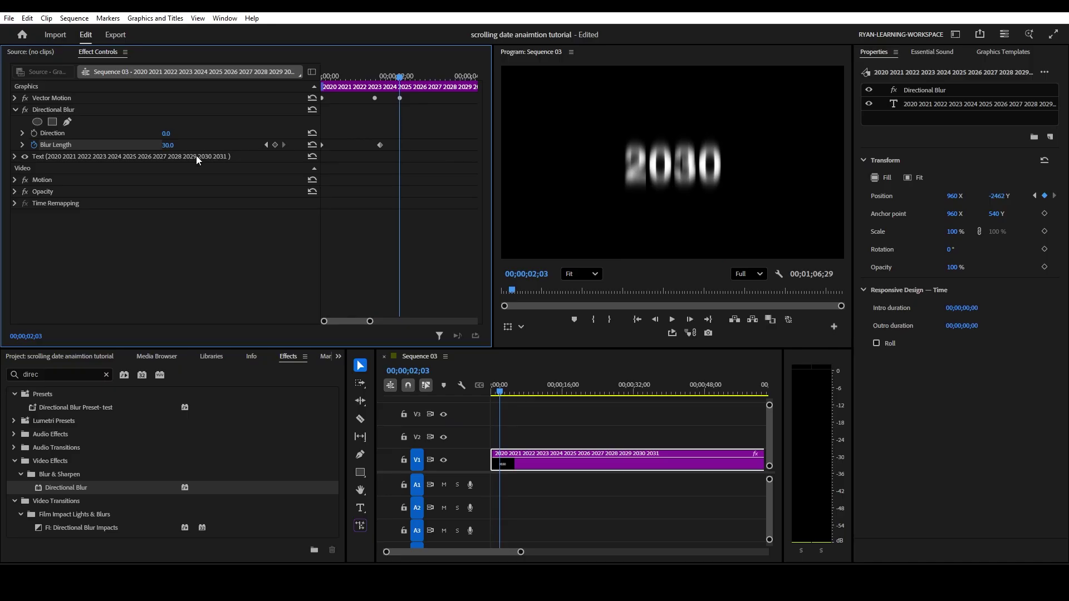
{"action": "left_click", "coordinate": [177, 145]}
{"action": "type", "text": "0"}
{"action": "key", "text": "Return"}
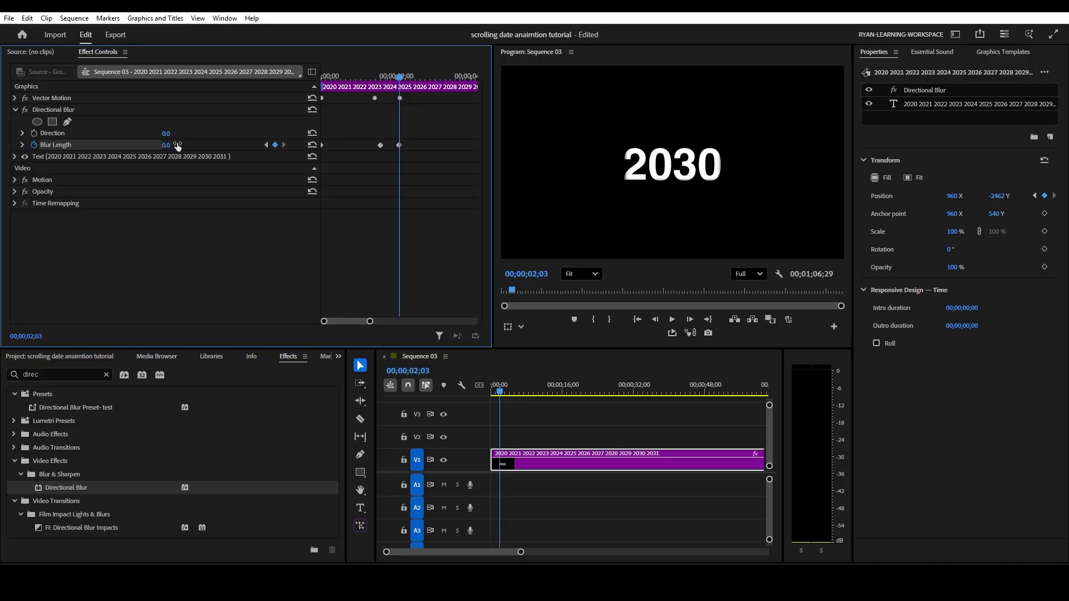
Apply Ease In interpolation to the three Blur Length keyframes.
{"action": "right_click", "coordinate": [381, 146]}
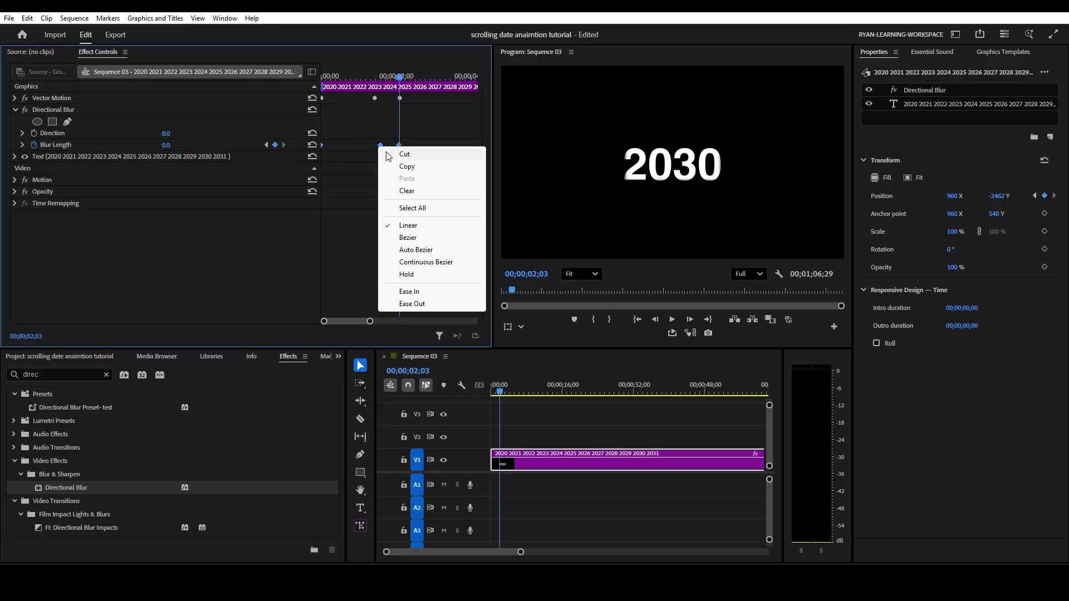
{"action": "left_click", "coordinate": [427, 291]}
{"action": "right_click", "coordinate": [397, 147]}
{"action": "left_click", "coordinate": [432, 292]}
Move the middle Blur Length keyframe slightly ahead of the second Position keyframe and preview the blurred scroll from the start.
{"action": "left_click_drag", "start_coordinate": [403, 83], "coordinate": [378, 83]}
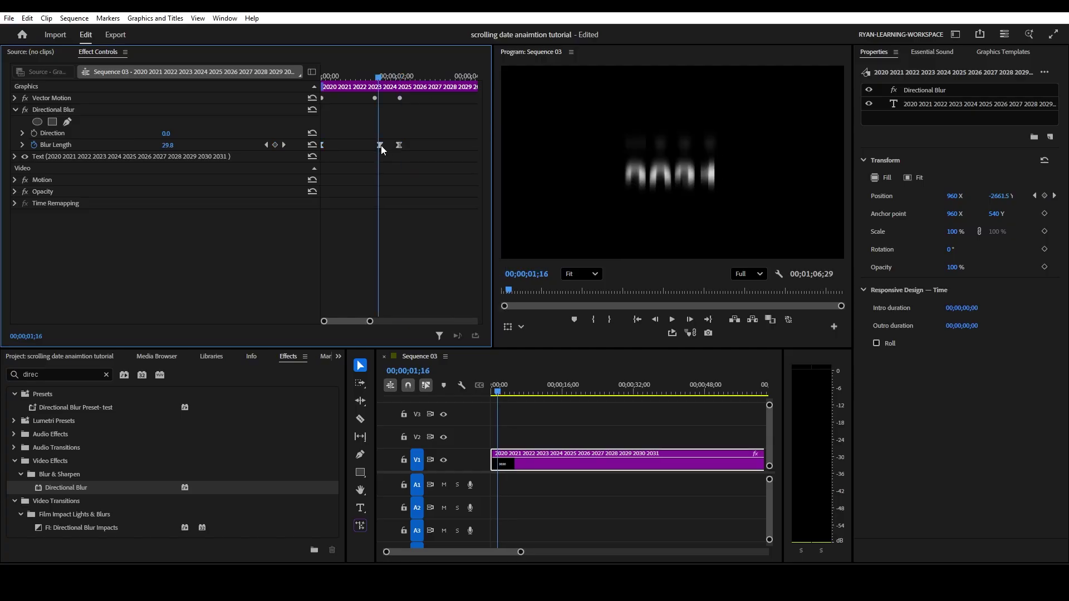
{"action": "left_click_drag", "start_coordinate": [380, 146], "coordinate": [368, 148]}
{"action": "key", "text": "space"}
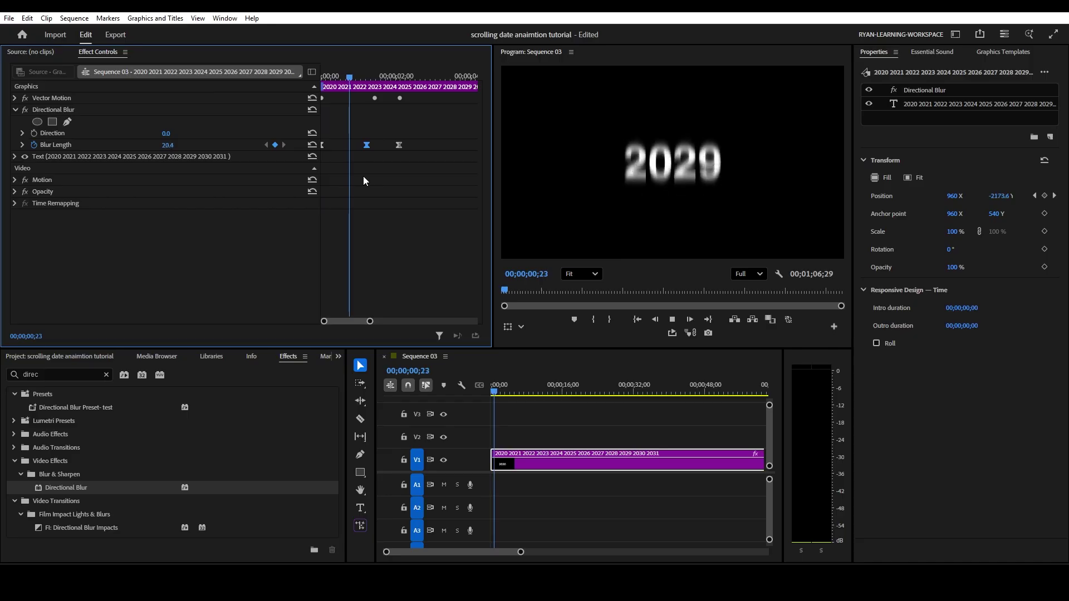
{"action": "key", "text": "space"}
{"action": "key", "text": "Home"}
{"action": "key", "text": "space"}
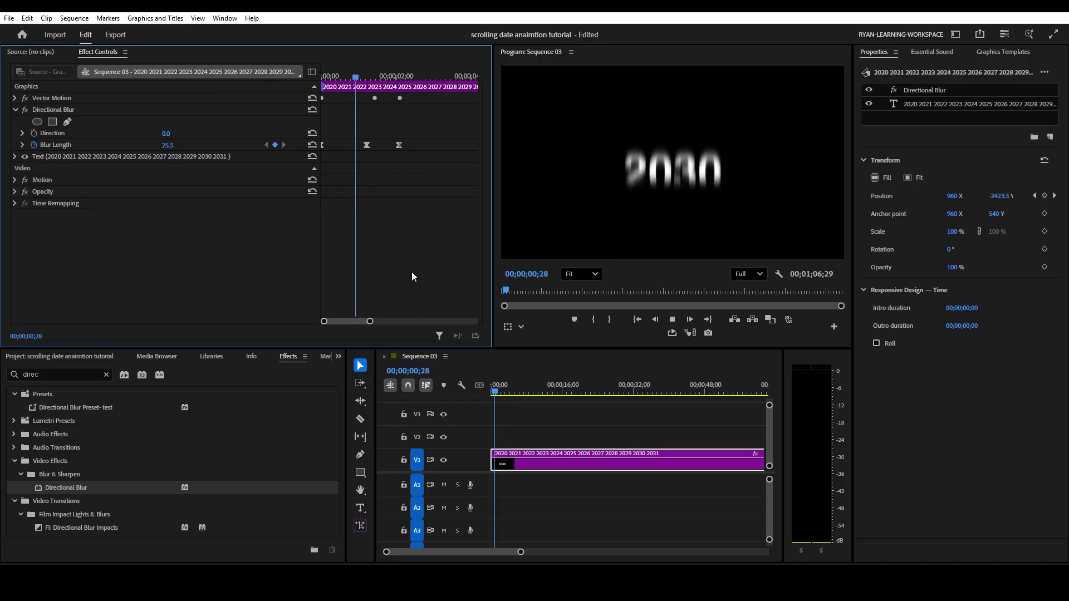
{"action": "key", "text": "space"}
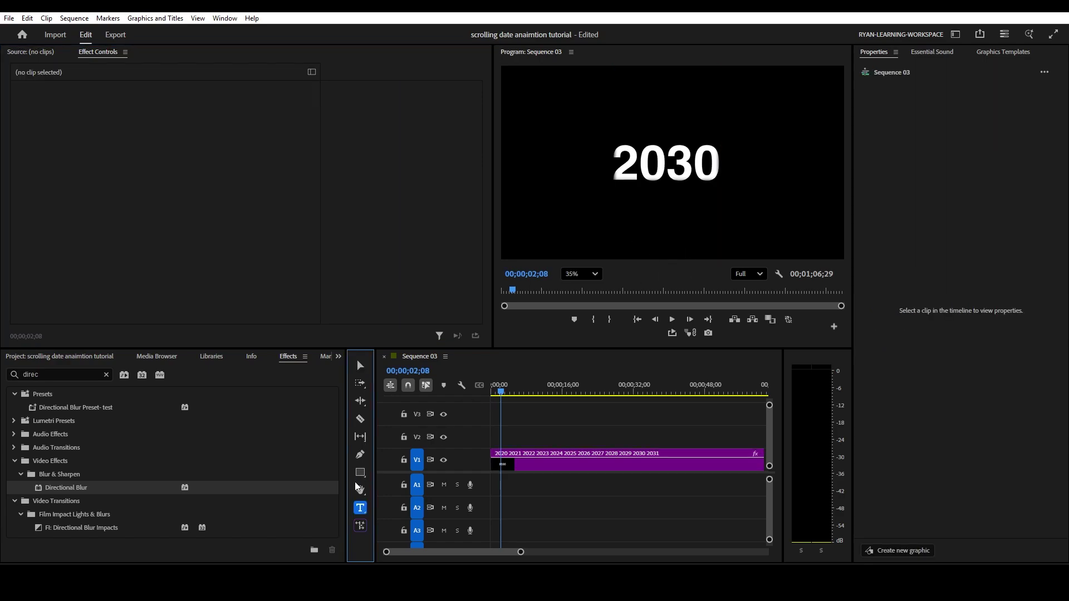
Draw a straight horizontal line just above 2030 with the Pen tool and give it a 6 px white stroke.
{"action": "left_click", "coordinate": [360, 454]}
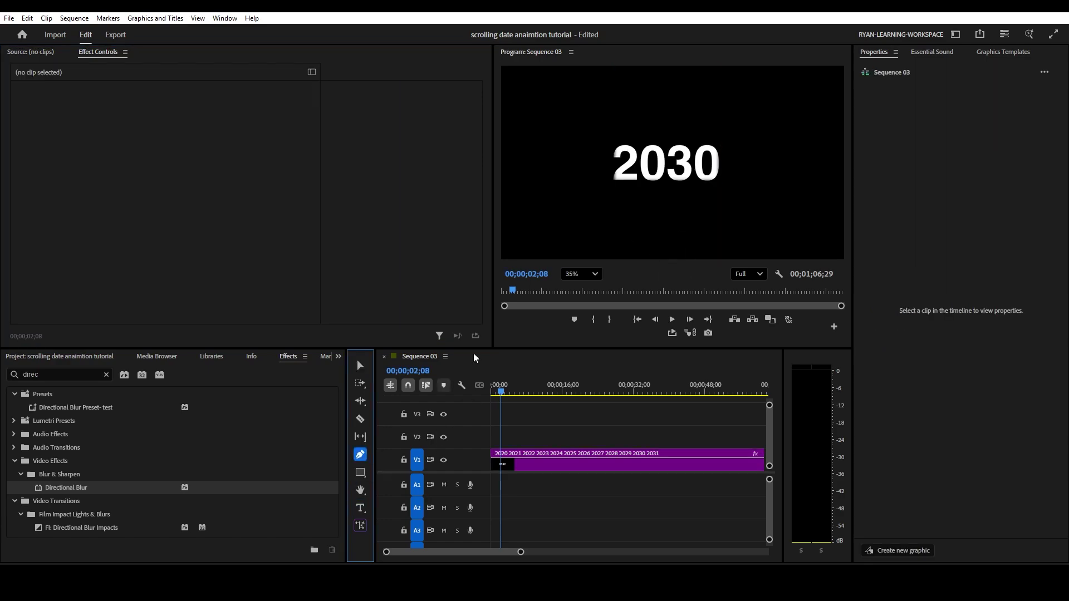
{"action": "left_click", "coordinate": [599, 140]}
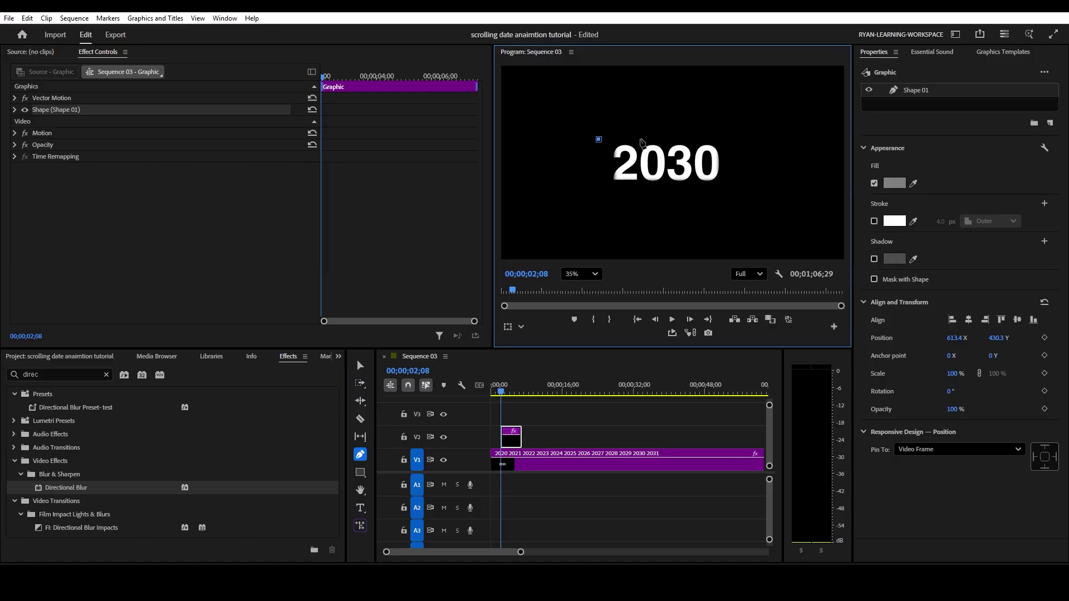
{"action": "left_click", "coordinate": [727, 139]}
{"action": "left_click", "coordinate": [874, 221]}
{"action": "left_click", "coordinate": [933, 221]}
{"action": "key", "text": "Return"}
Move the line's clip on V2 to the start of the sequence and lower the line to about 620.3, 445.3, closer to 2030.
{"action": "key", "text": "v"}
{"action": "mouse_move", "coordinate": [519, 439]}
{"action": "left_mouse_down"}
{"action": "mouse_move", "coordinate": [501, 442]}
{"action": "mouse_move", "coordinate": [510, 440]}
{"action": "left_mouse_up"}
{"action": "scroll", "coordinate": [667, 131], "scroll_direction": "up", "scroll_amount": 2}
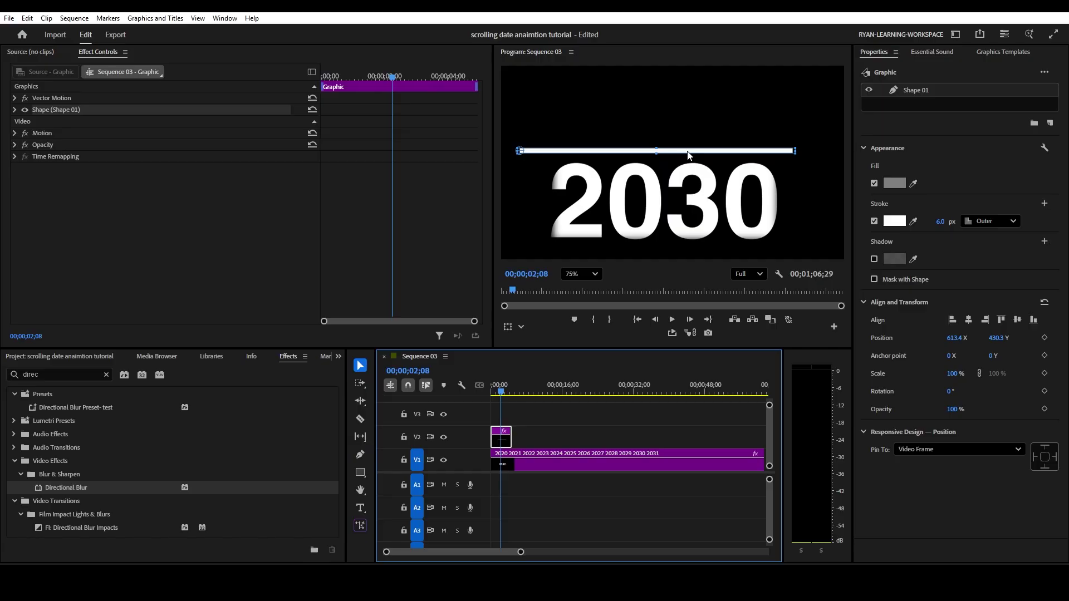
{"action": "left_click", "coordinate": [688, 151]}
{"action": "left_click_drag", "start_coordinate": [688, 154], "coordinate": [691, 161]}
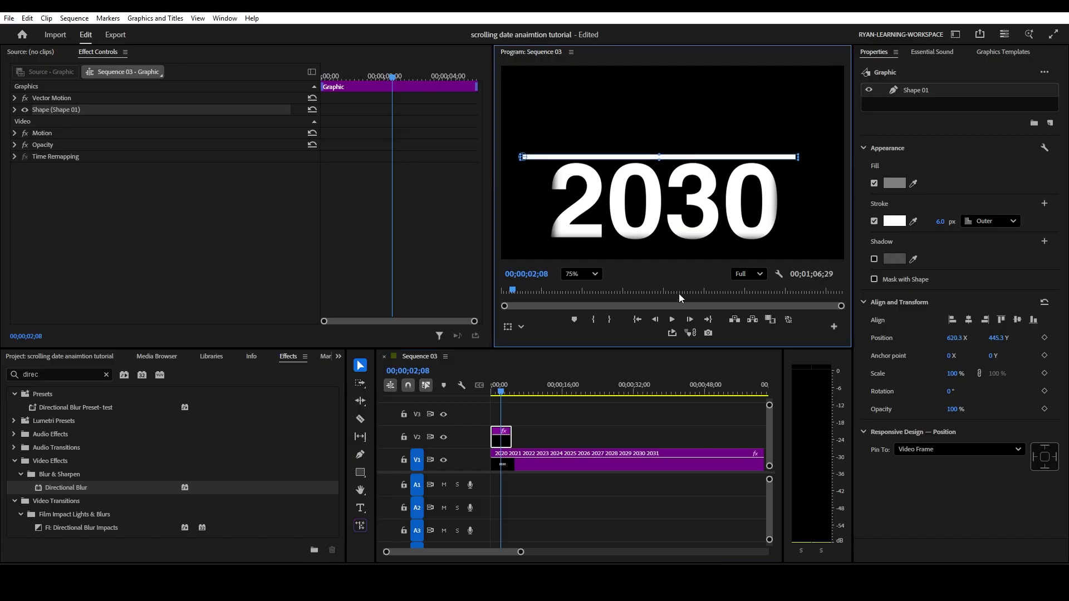
{"action": "scroll", "coordinate": [676, 253], "scroll_direction": "down", "scroll_amount": 1}
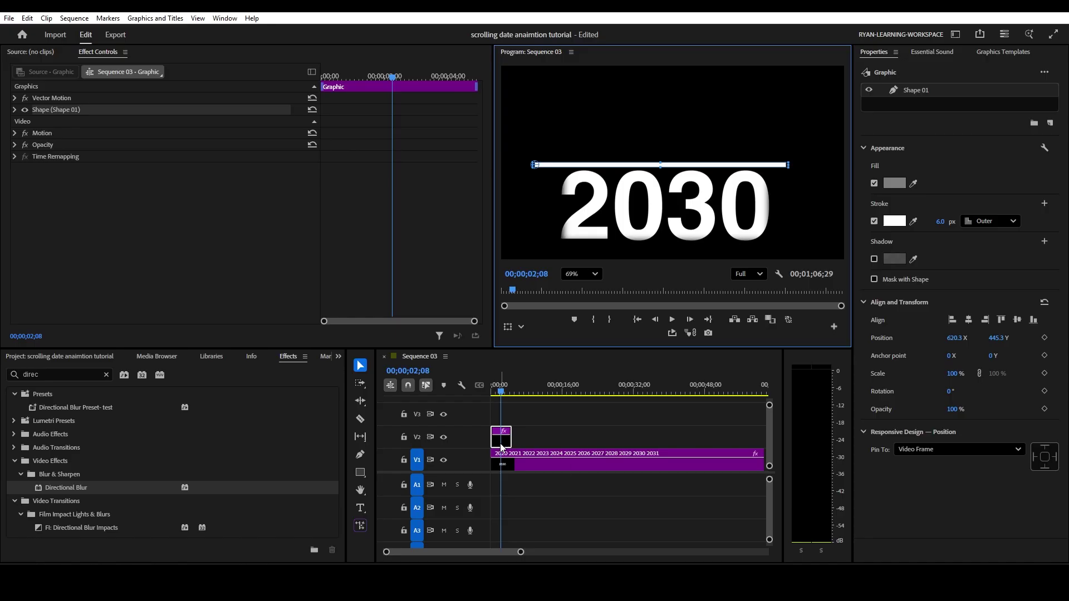
Duplicate the line clip onto V3, place one line below the year, and play the framed animation from the start.
{"action": "left_click_drag", "start_coordinate": [500, 445], "coordinate": [501, 414]}
{"action": "left_click_drag", "start_coordinate": [573, 166], "coordinate": [597, 251]}
{"action": "key", "text": "space"}
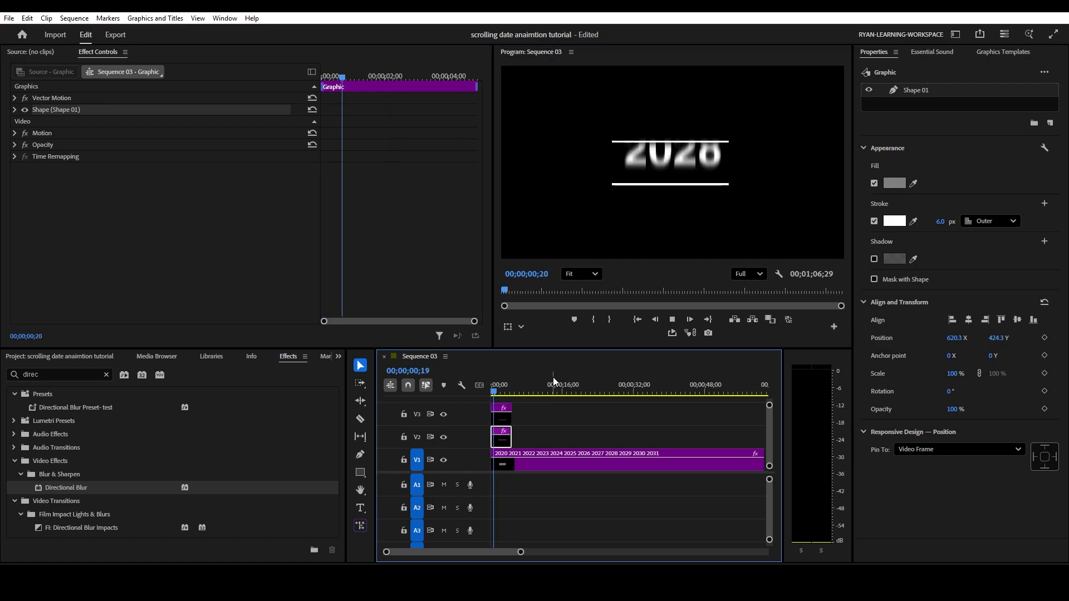